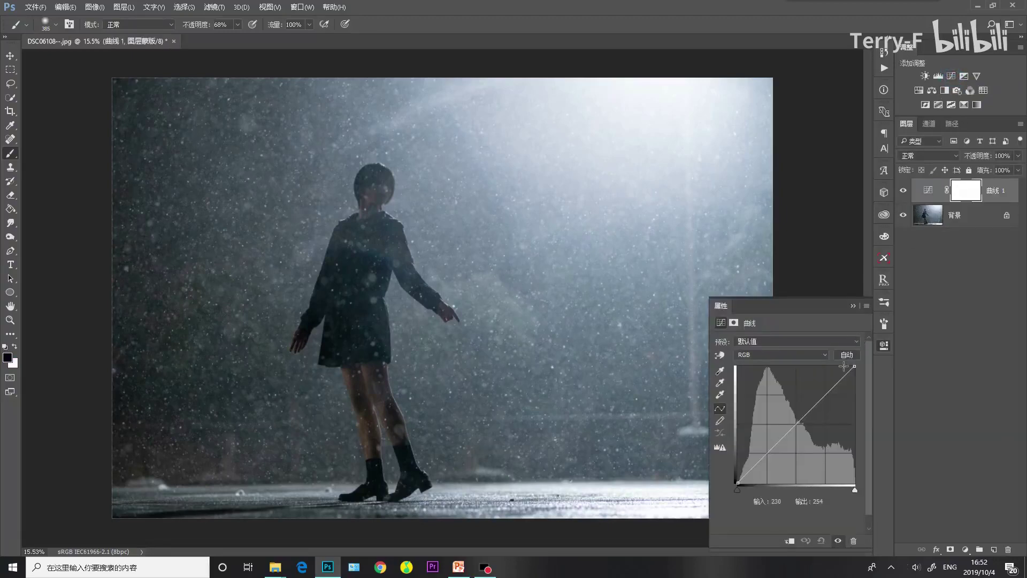
Sample the Curves black point on the dark skirt, the white point in the bright light and the grey point on the ground.
left_click(720, 371)
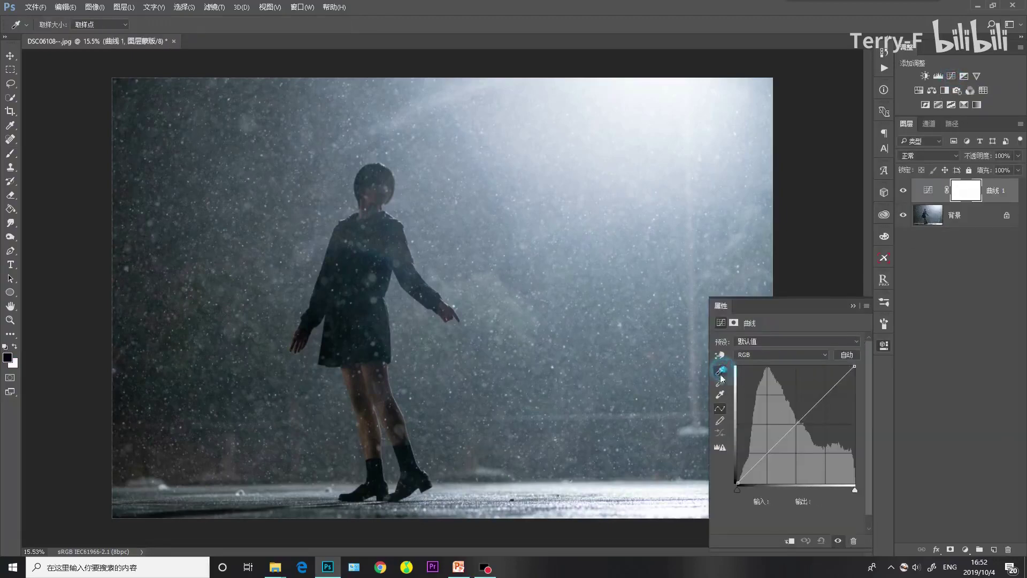
left_click(328, 344)
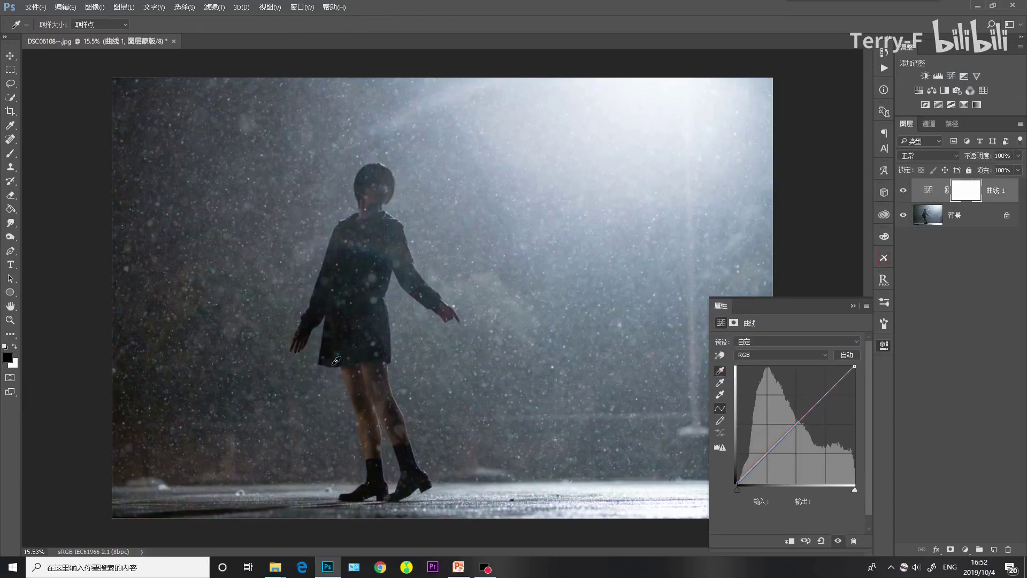
left_click(720, 395)
left_click(608, 88)
left_click(720, 382)
left_click(255, 498)
left_click(885, 345)
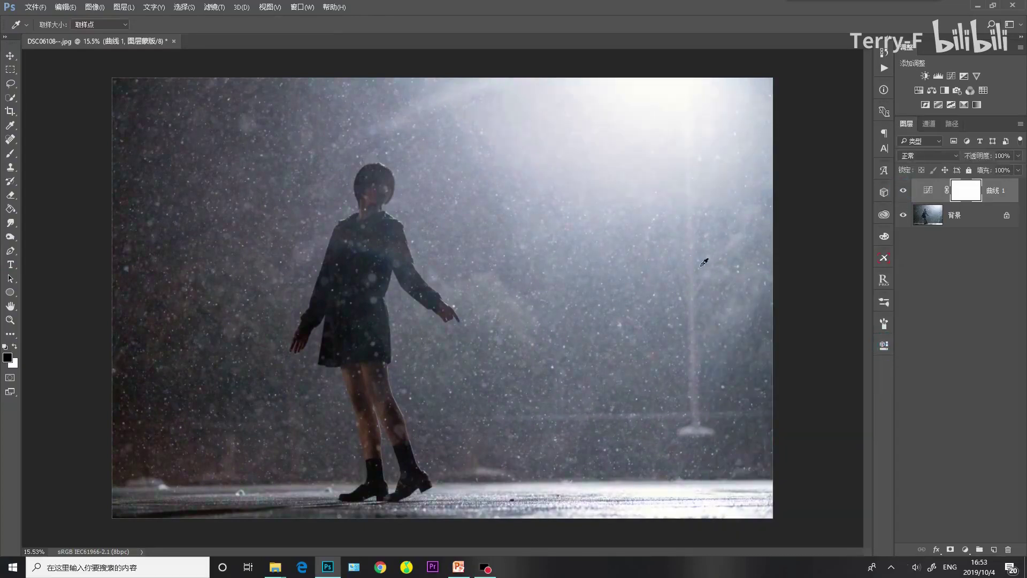
scroll(595, 368, "down", 3)
scroll(610, 404, "up", 3)
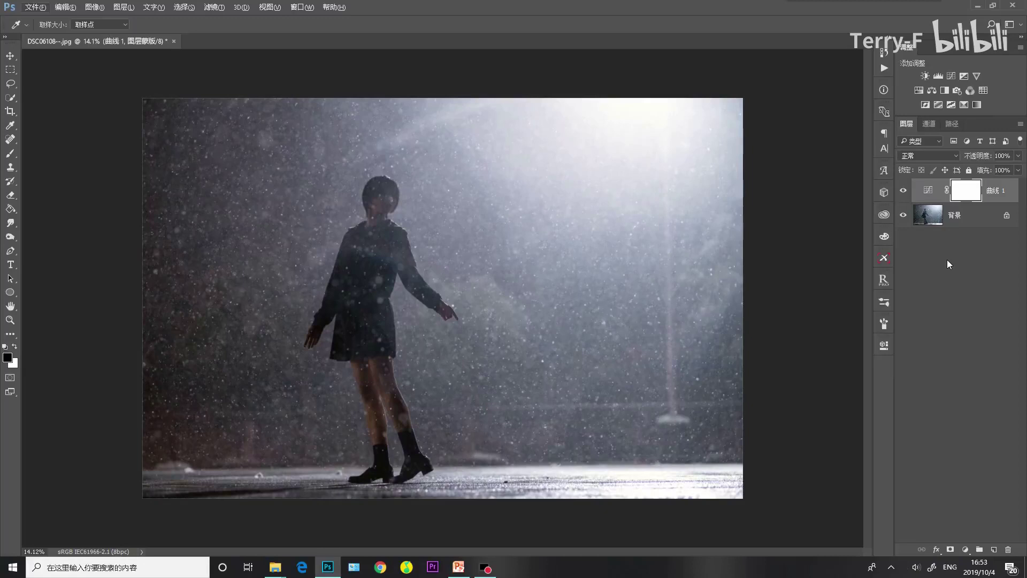
Delete the Curves adjustment layer above the background.
key("b")
left_click(931, 194)
key("Delete")
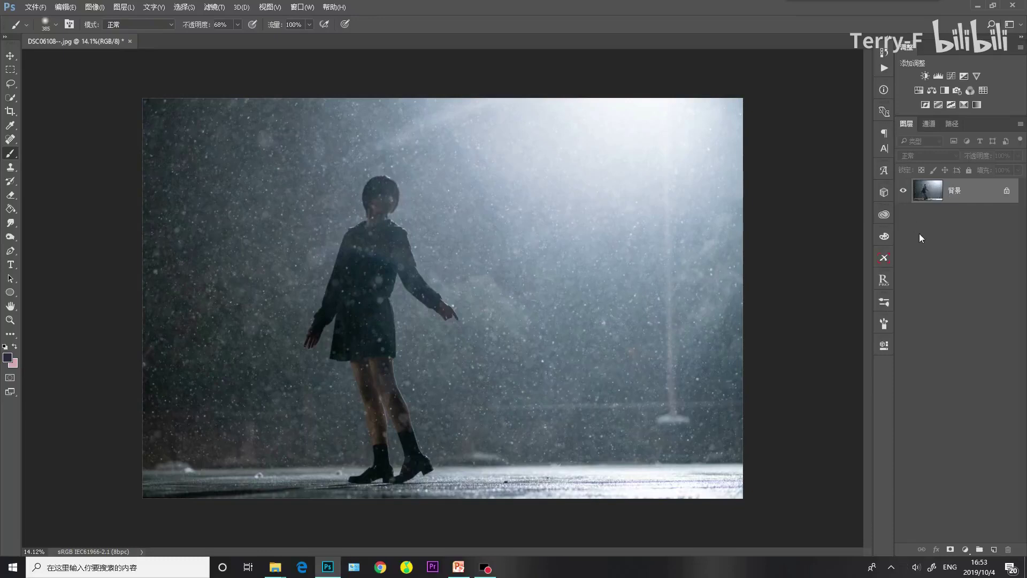
Add a Photo Filter adjustment layer and set its filter colour to a saturated pure blue.
left_click(959, 92)
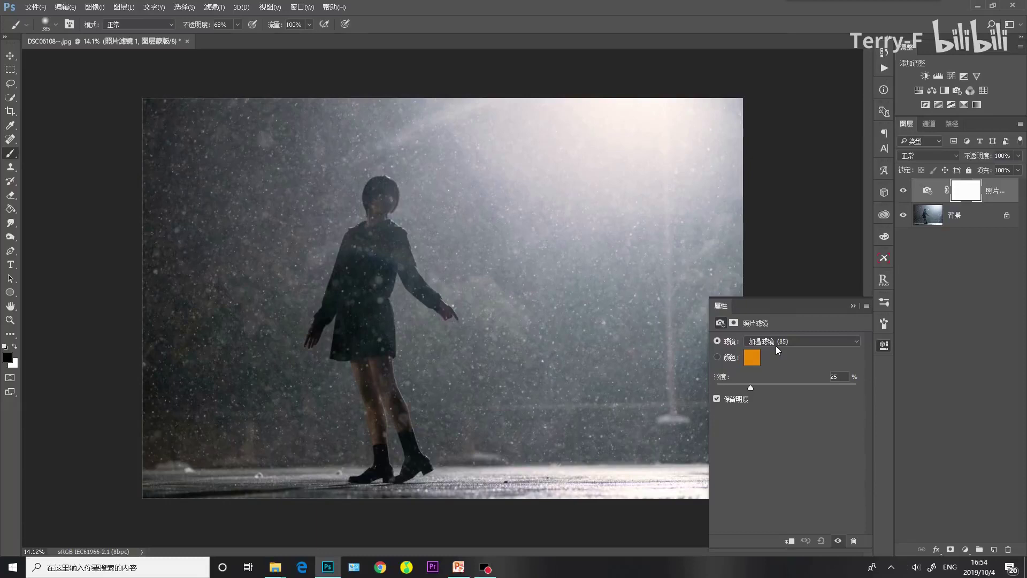
left_click(758, 358)
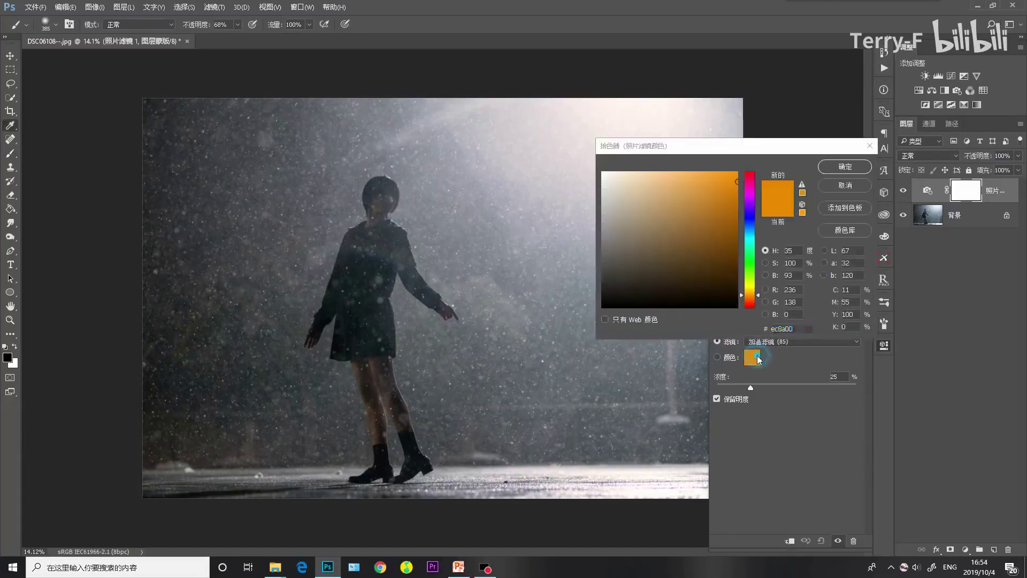
left_click(751, 219)
left_click_drag(750, 219, 750, 221)
left_click(843, 169)
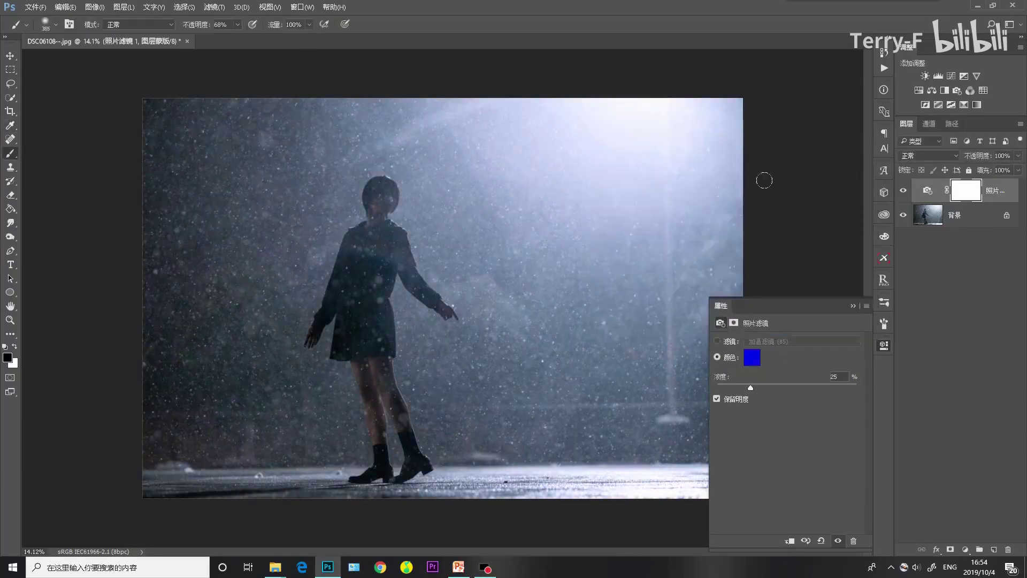
Compare the image with and without the blue photo filter by toggling the layer's visibility.
left_click(903, 191)
left_click(904, 192)
left_click(904, 192)
left_click(904, 192)
left_click(883, 345)
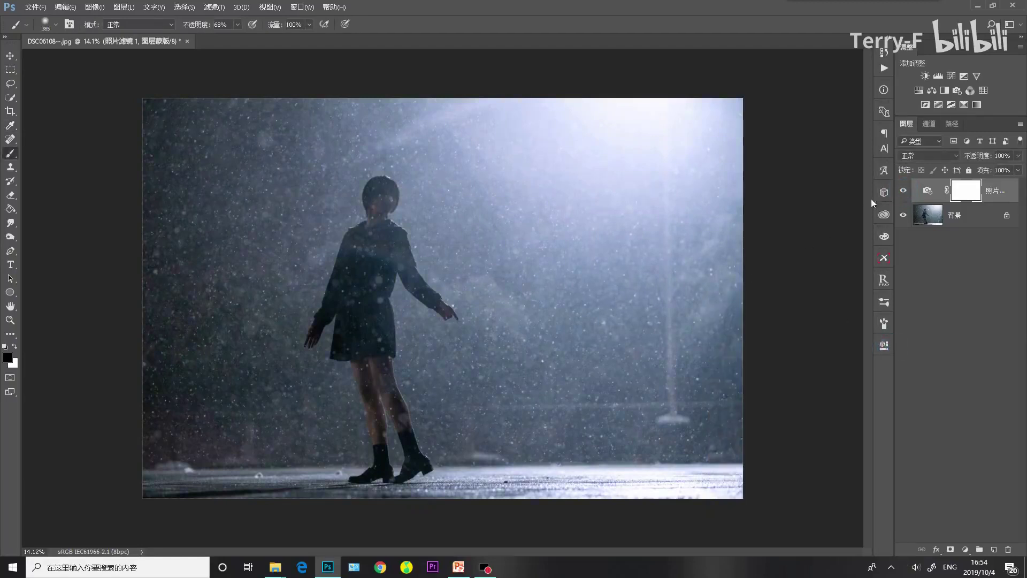
left_click(903, 191)
left_click(902, 191)
Test the photo filter's density at 80% and reduce it to a subtler blue tint.
left_click(920, 193)
left_click(921, 193)
left_click_drag(751, 388, 811, 384)
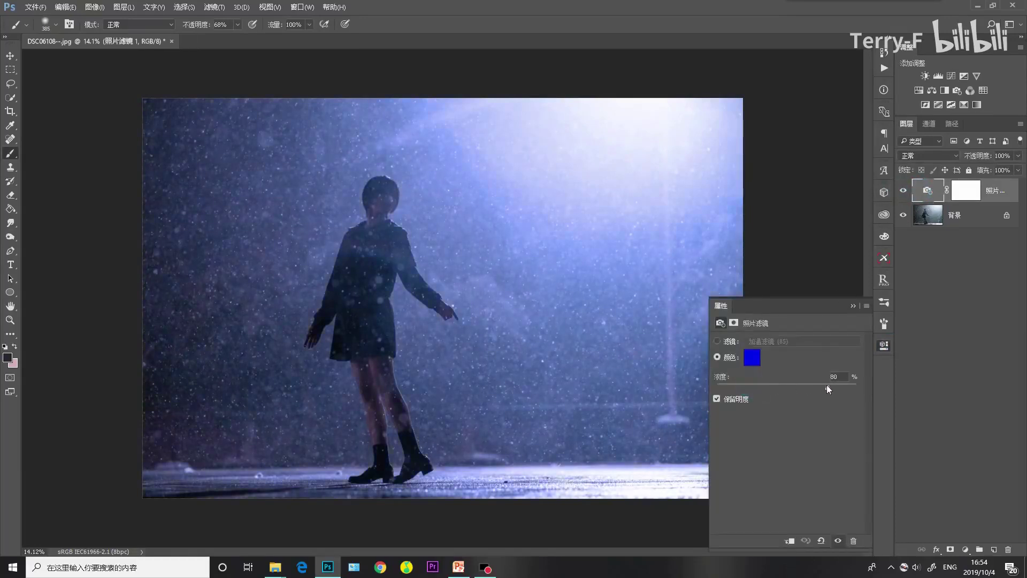
mouse_move(755, 384)
left_mouse_down()
mouse_move(880, 390)
mouse_move(728, 390)
mouse_move(743, 390)
left_mouse_up()
left_click(879, 347)
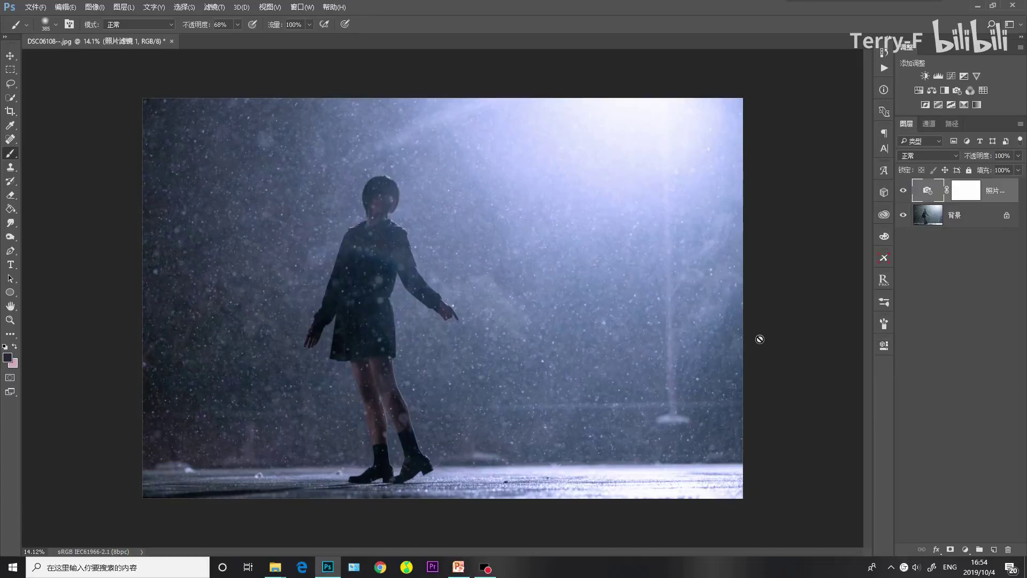
Examine the adjusted filter density against the original photo and inspect the filter layer's thumbnail and mask.
scroll(664, 369, "up", 2)
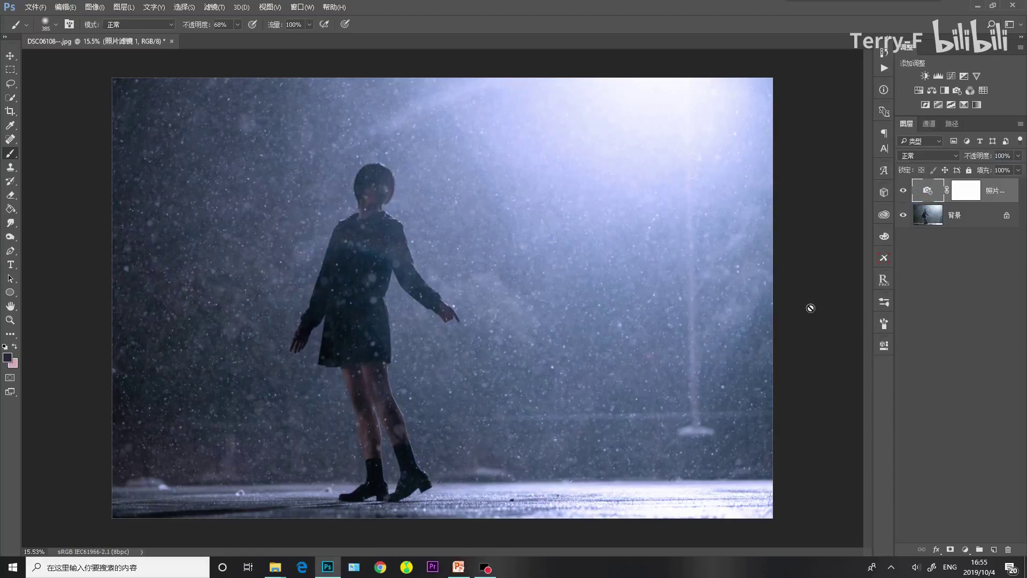
left_click(903, 191)
left_click(903, 191)
left_click(927, 191)
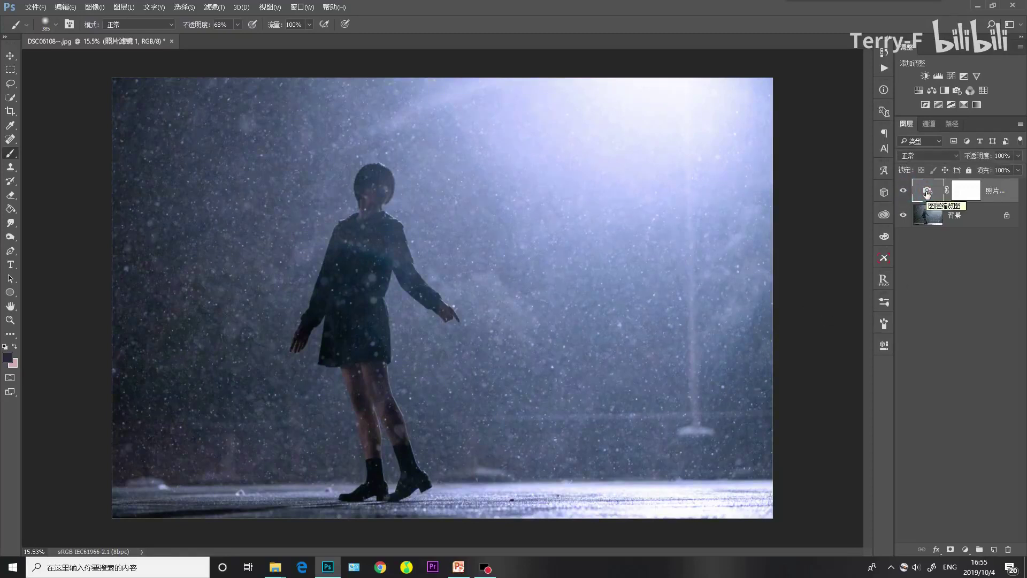
key("ctrl+backslash")
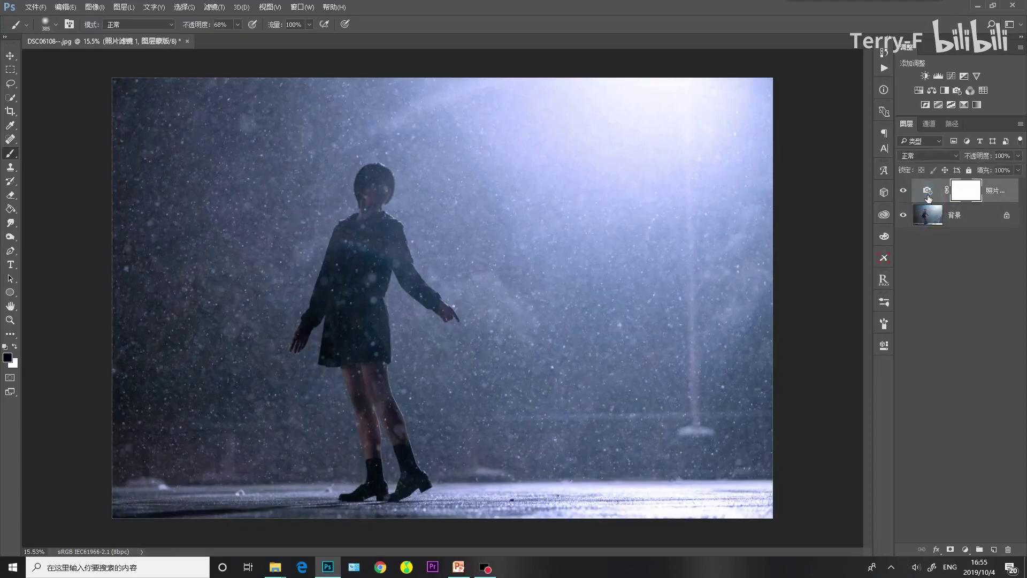
left_click(927, 197)
right_click(807, 211)
left_click(807, 192)
scroll(441, 315, "down", 1)
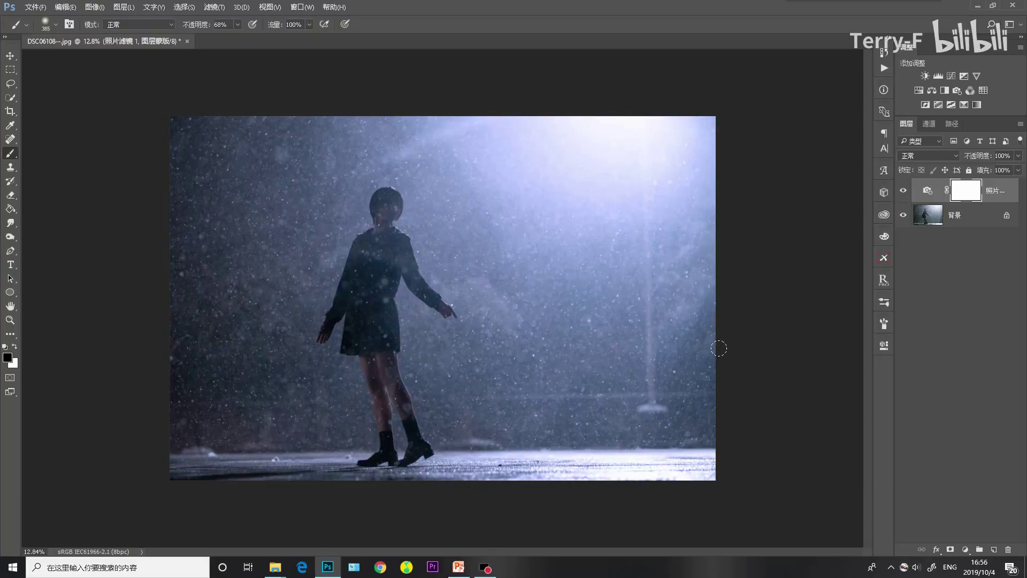
left_click(927, 191)
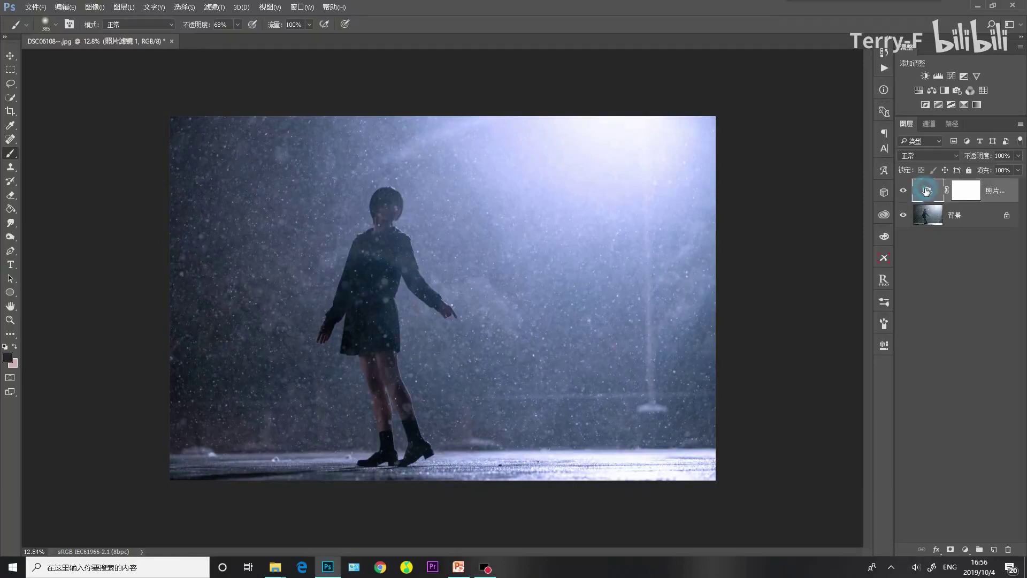
Select the photo filter's layer mask and set up a soft 2165 px brush at 45% opacity with 0% hardness.
left_click(967, 195)
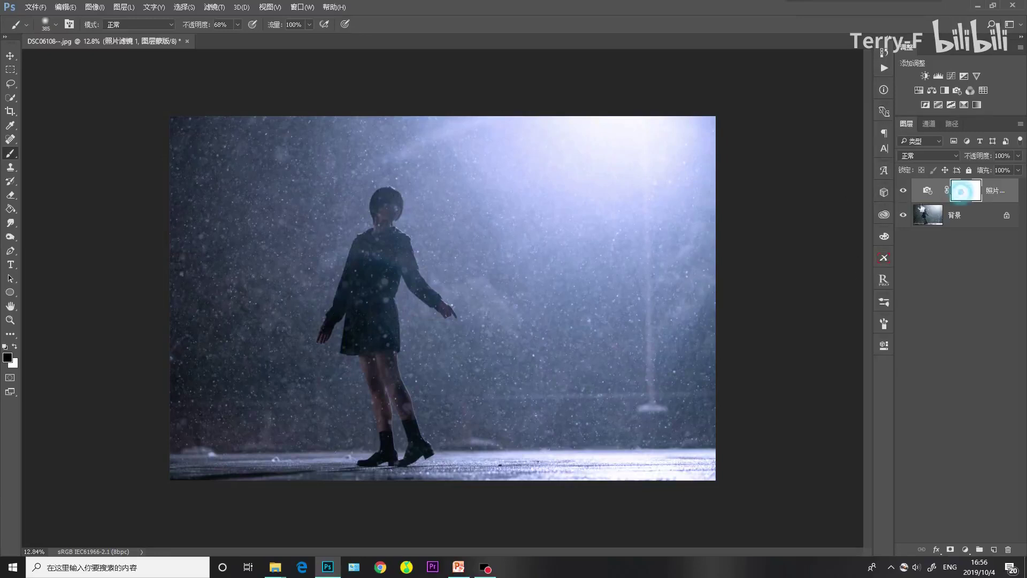
right_click(397, 240)
left_click(520, 266)
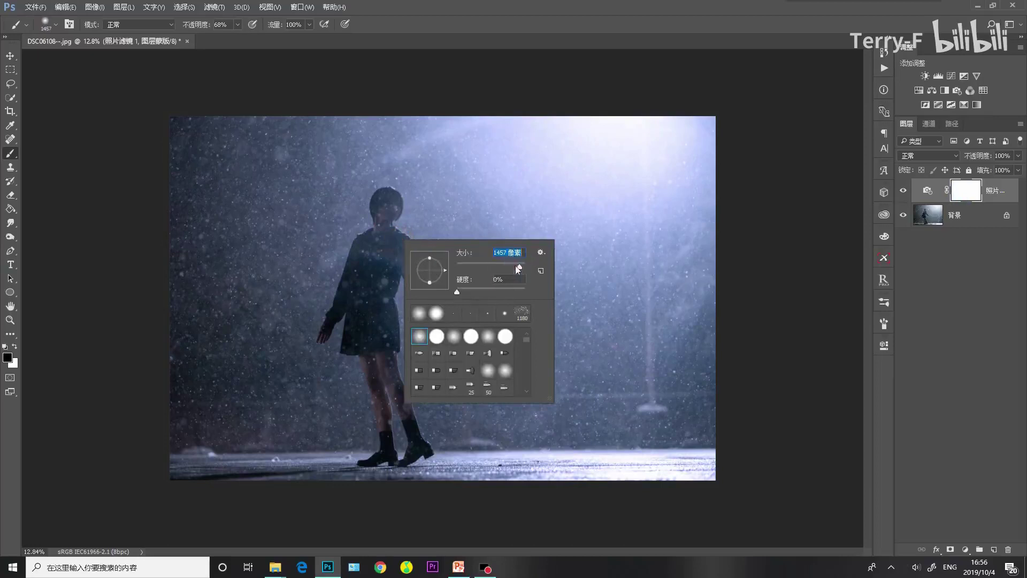
key("Return")
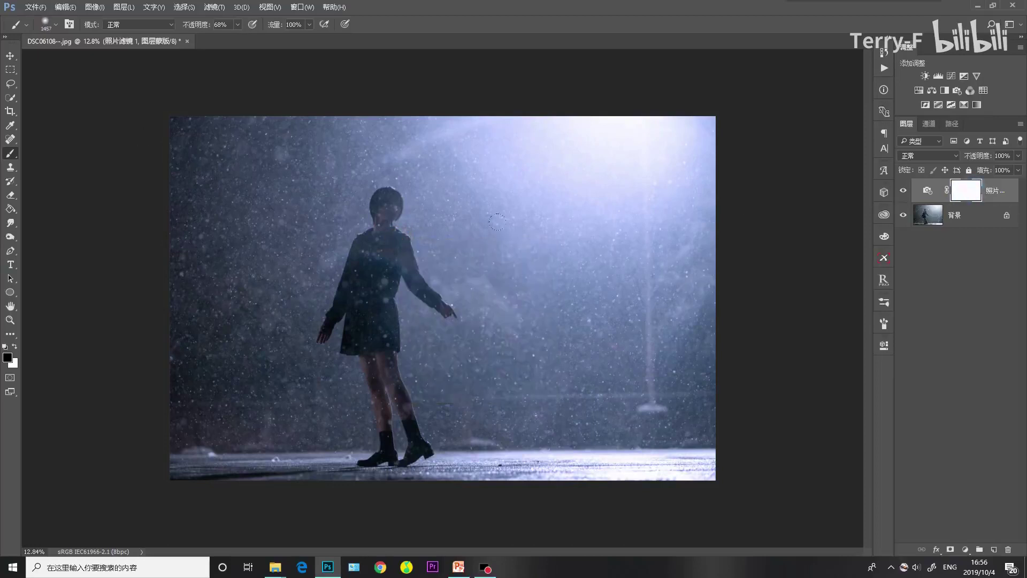
left_click_drag(208, 20, 125, 34)
left_click_drag(197, 27, 206, 86)
left_click_drag(201, 28, 138, 40)
right_click(294, 204)
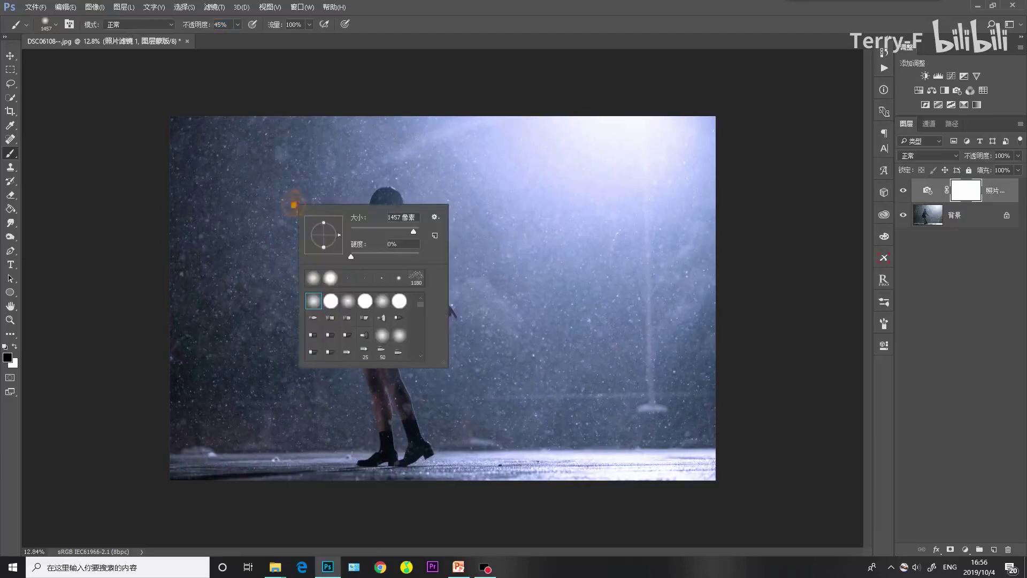
left_click(415, 230)
Paint black on the mask along the photo's left side, lower-right corner and top edge to weaken the blue tint there.
left_click(189, 109)
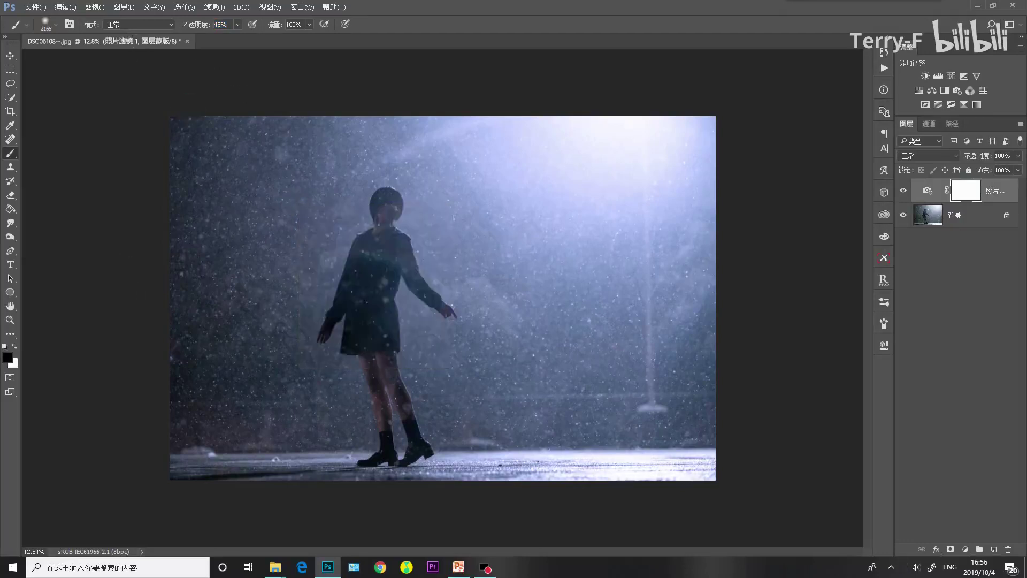
left_click(63, 300)
left_click(189, 144)
left_click(172, 191)
left_click(91, 296)
left_click(750, 390)
left_click(703, 422)
left_click(653, 480)
left_click(779, 459)
left_click(376, 81)
Paint white on the mask along the upper-left edge and around the figure to restore some of the blue tint.
key("x")
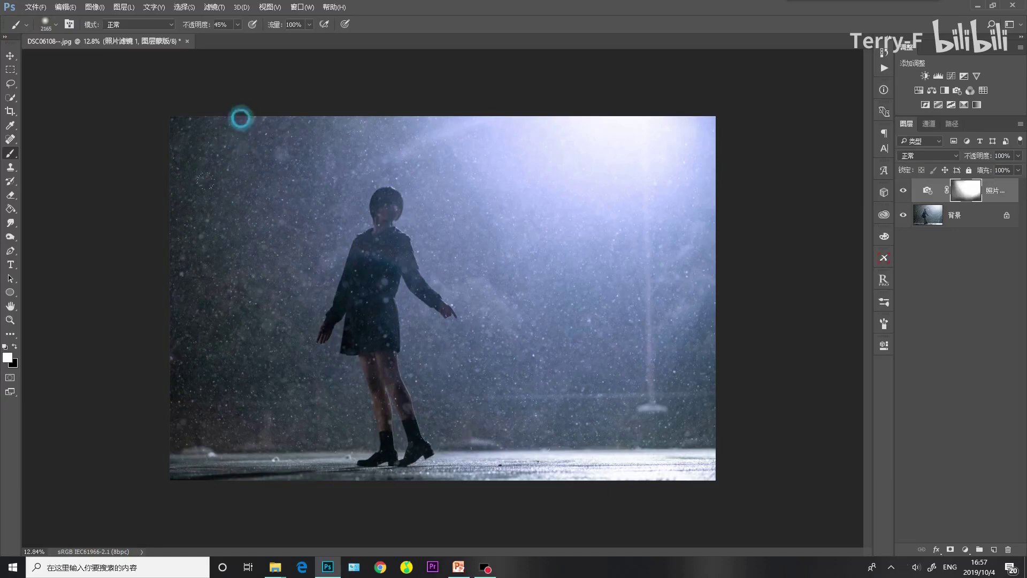
left_click(266, 121)
left_click(355, 287)
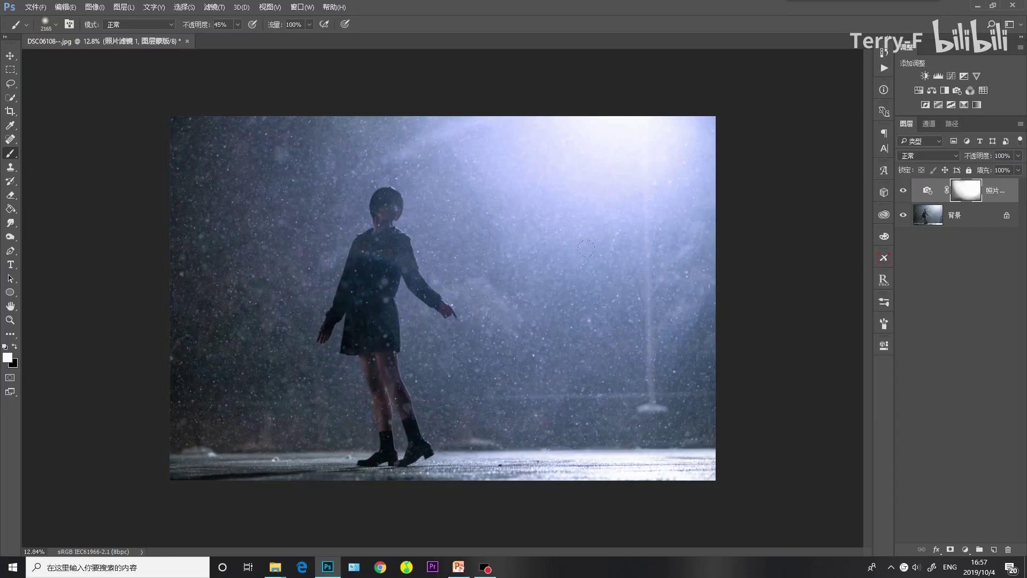
left_click(324, 116)
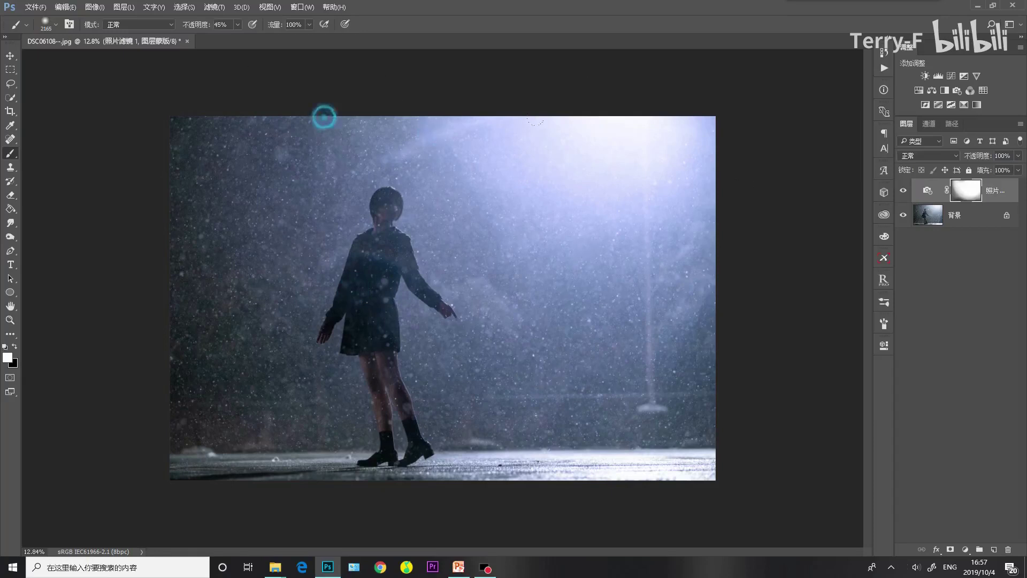
Inspect the masked photo filter up close on the figure, comparing the image with the filter hidden and shown.
left_click(917, 186)
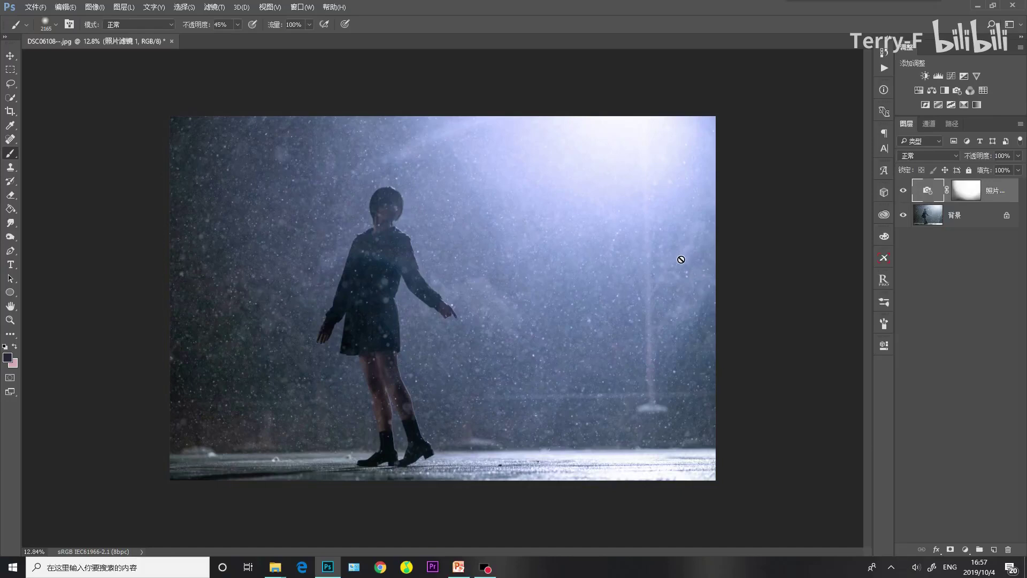
left_click(927, 195)
scroll(396, 385, "up", 3)
scroll(358, 407, "down", 1)
left_click(966, 190)
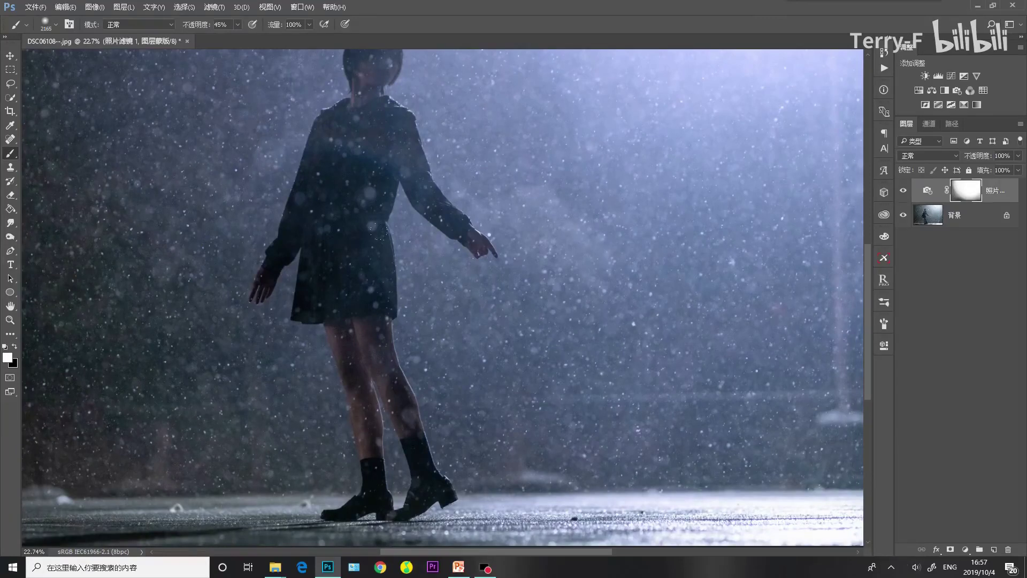
left_click(903, 191)
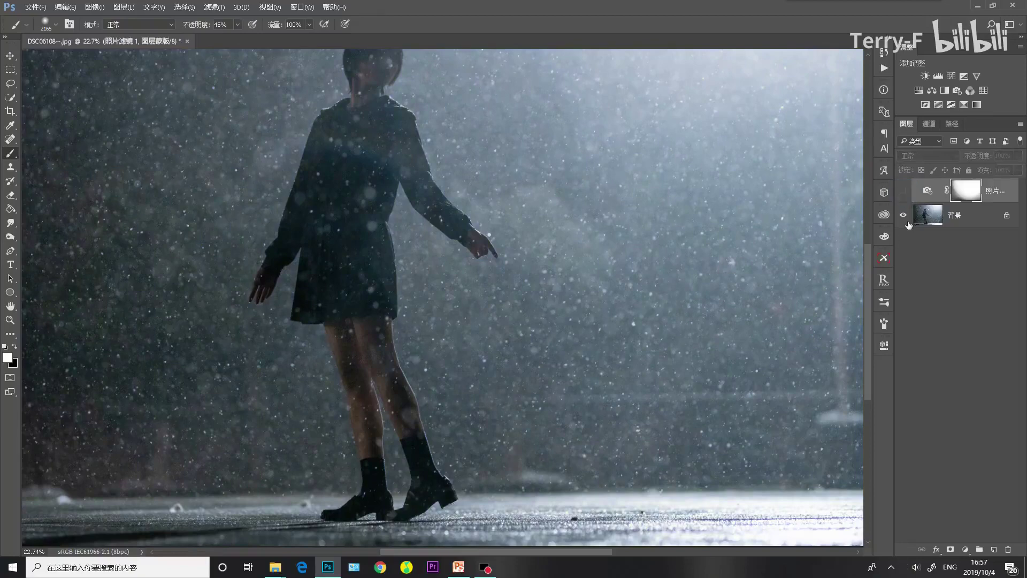
left_click(903, 191)
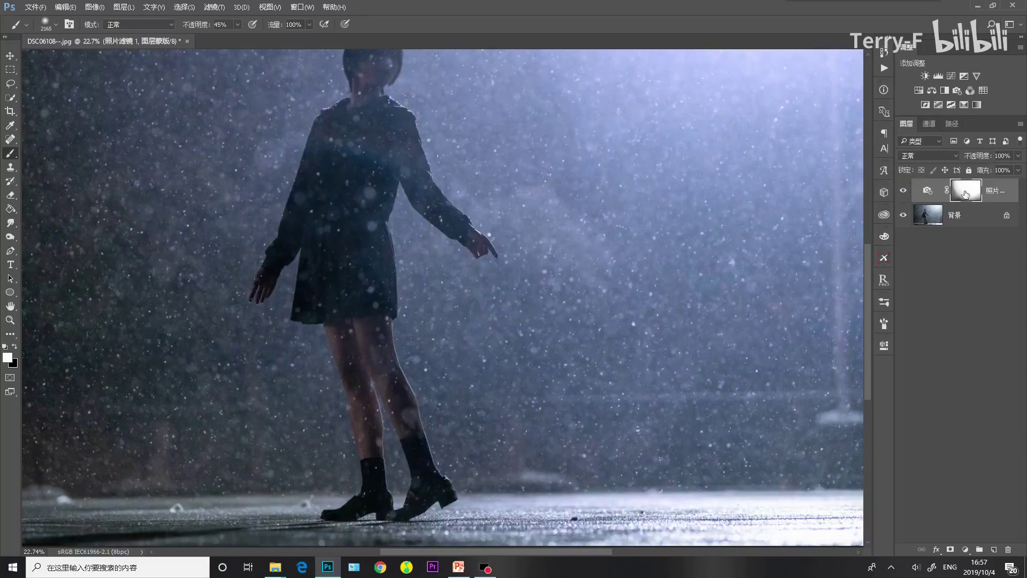
Paint black on the mask over the figure's legs, hands and head with a 136 px brush at 26% opacity.
key("x")
right_click(428, 247)
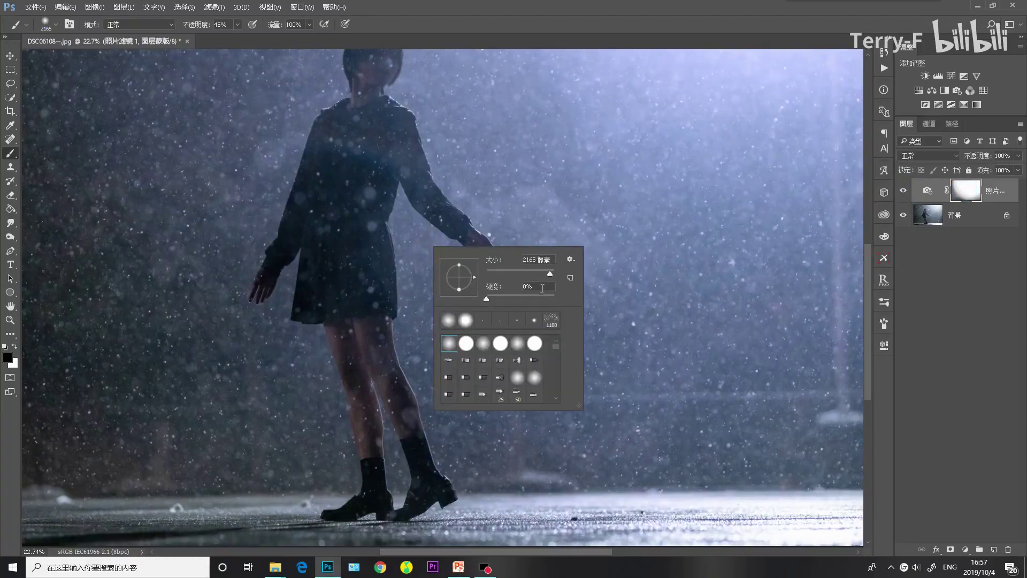
mouse_move(199, 25)
left_mouse_down()
mouse_move(153, 36)
mouse_move(182, 25)
left_mouse_up()
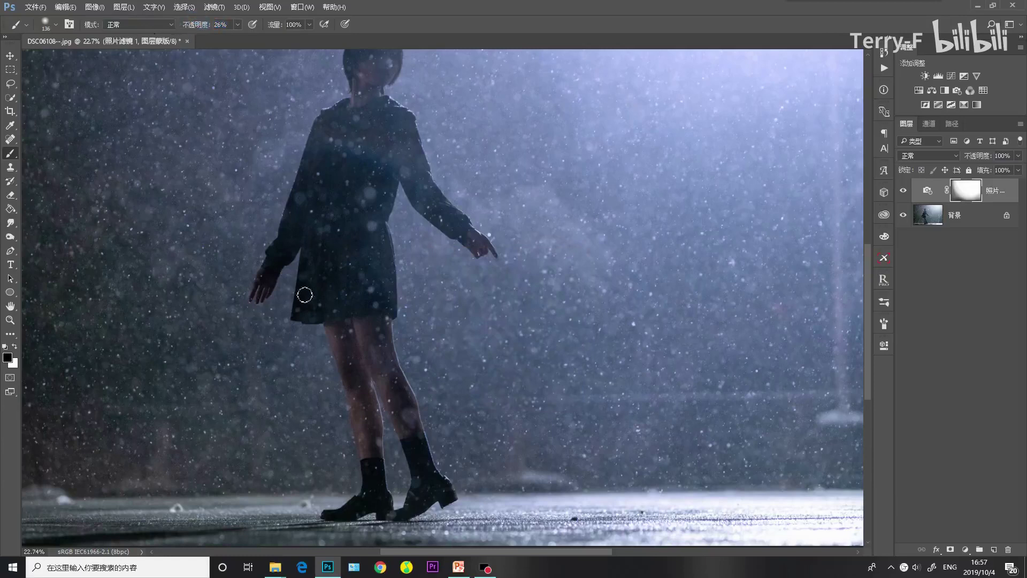
left_click_drag(333, 336, 362, 451)
left_click(471, 238)
left_click(267, 276)
scroll(335, 223, "up", 2)
left_click(369, 96)
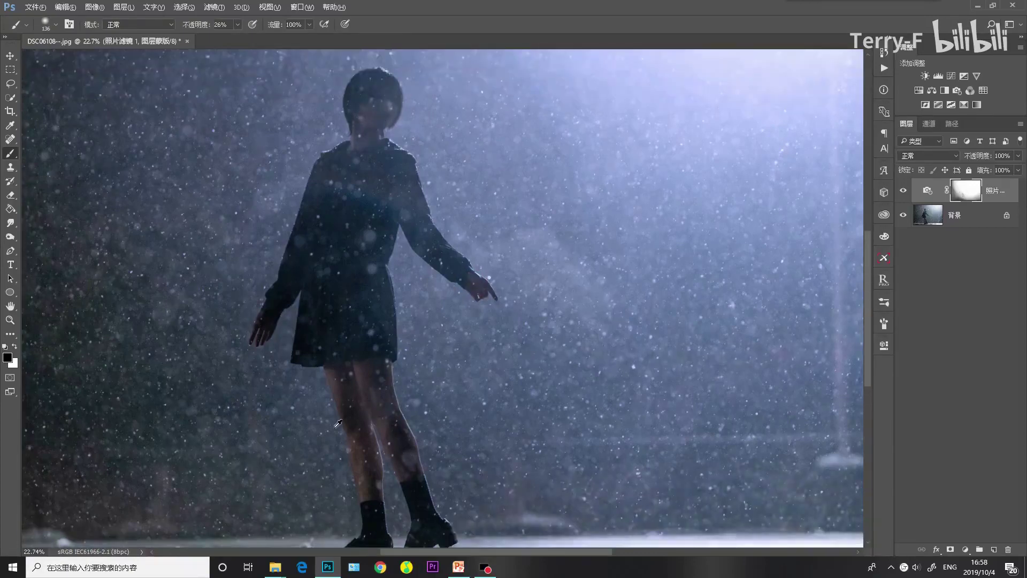
Check the whole photo with the filter layer hidden and shown after masking the skin areas.
scroll(376, 411, "down", 3)
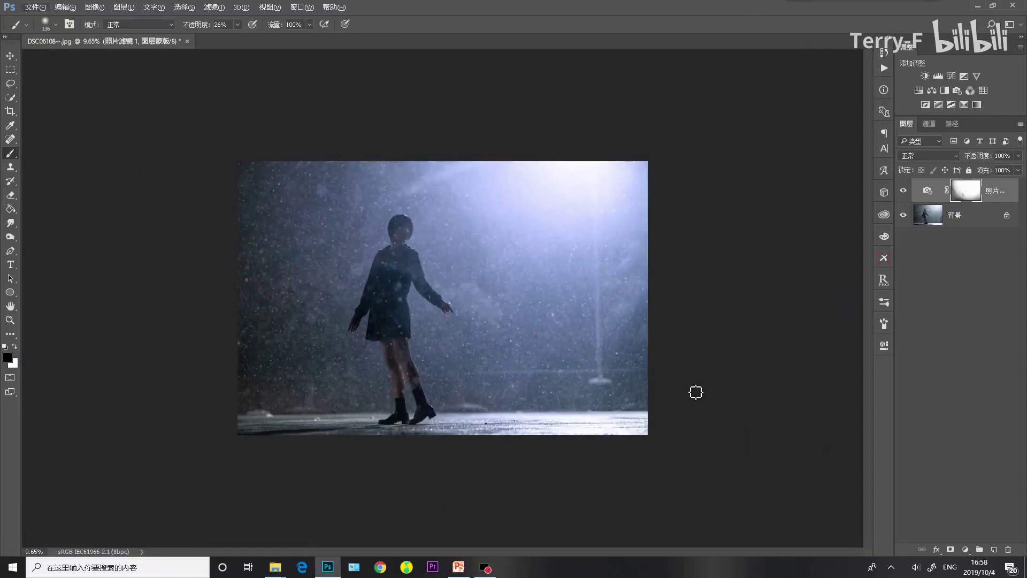
scroll(699, 412, "up", 1)
scroll(699, 412, "up", 1)
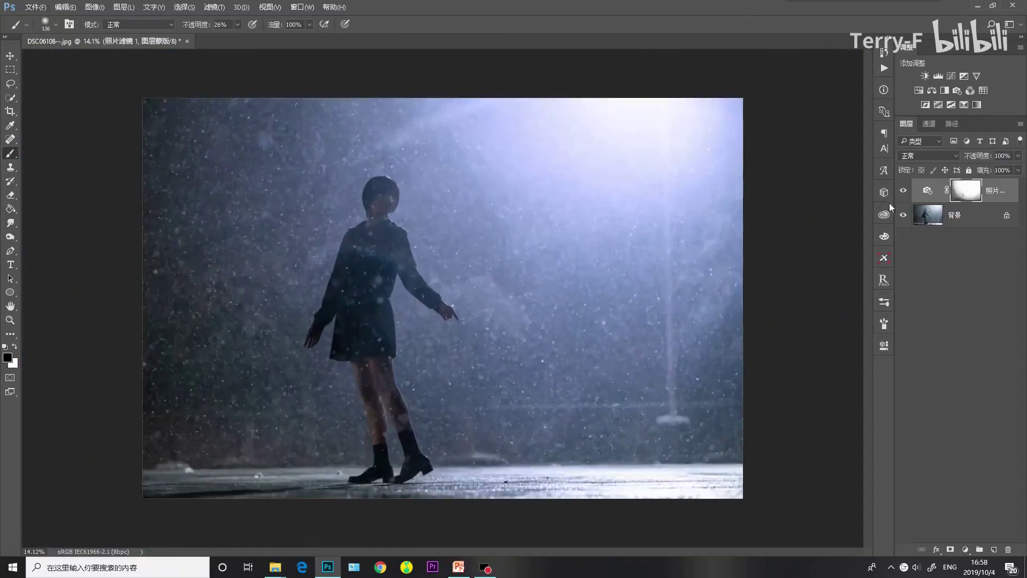
left_click(902, 193)
left_click(903, 194)
Paint white on the mask along the outer edges of both legs and between them to restore the blue background tint.
scroll(401, 395, "up", 3)
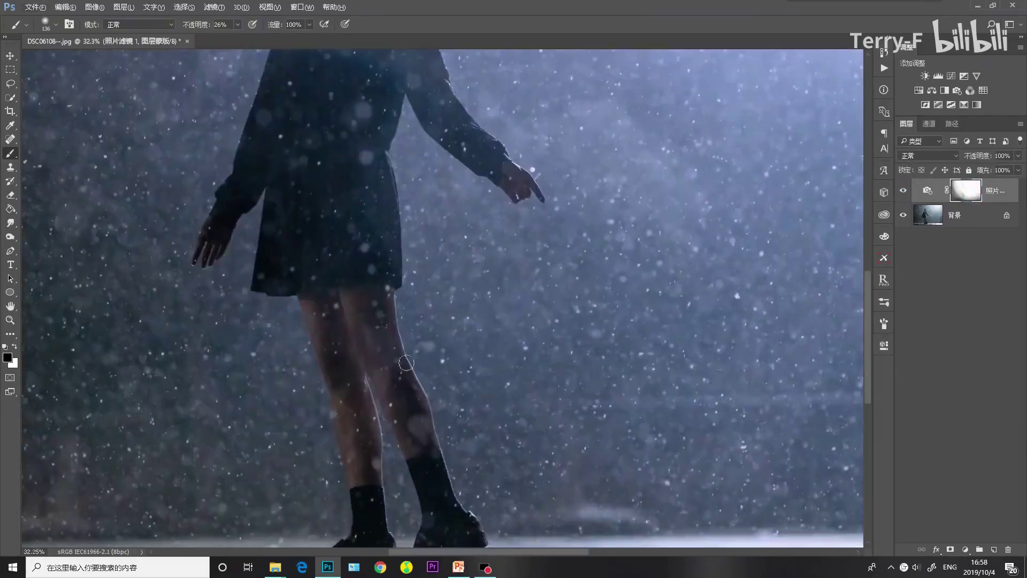
key("x")
mouse_move(396, 287)
left_mouse_down()
mouse_move(399, 341)
mouse_move(445, 458)
left_mouse_up()
left_click_drag(392, 291, 457, 490)
mouse_move(293, 298)
left_mouse_down()
mouse_move(328, 428)
mouse_move(328, 389)
mouse_move(340, 482)
left_mouse_up()
left_click(335, 448)
left_click_drag(300, 288, 326, 367)
mouse_move(399, 309)
left_mouse_down()
mouse_move(452, 468)
mouse_move(408, 356)
mouse_move(403, 517)
left_mouse_up()
left_click_drag(390, 430, 397, 484)
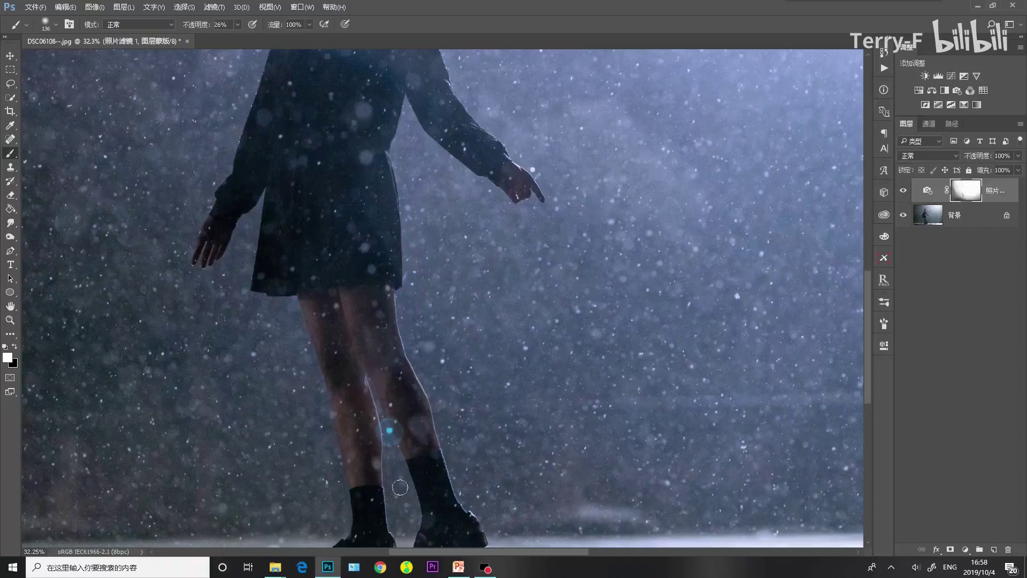
Add a Curves adjustment layer lifting the shadows with a point at input 34, output 46, and invert its mask to black.
scroll(511, 372, "down", 3)
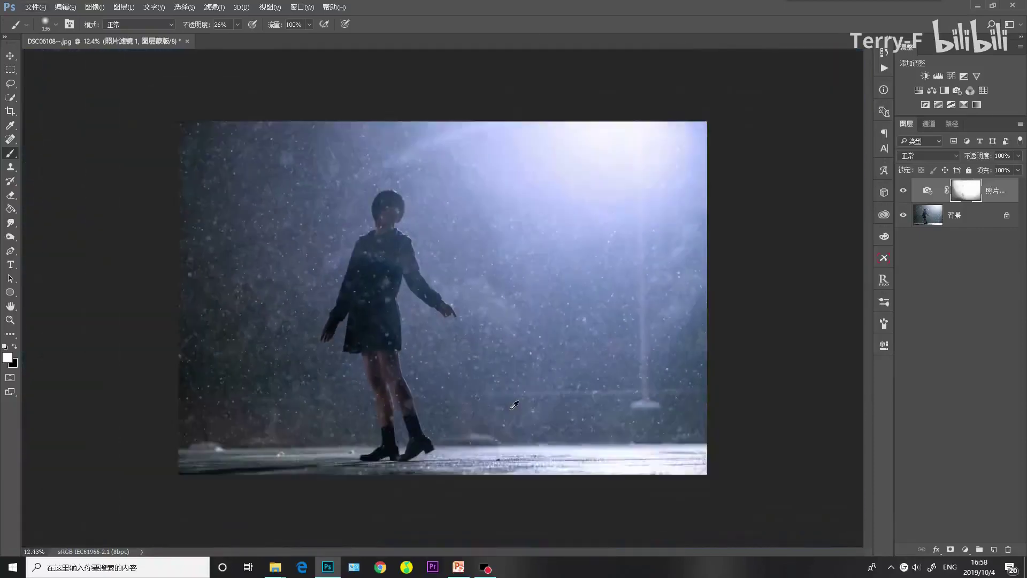
scroll(514, 405, "up", 1)
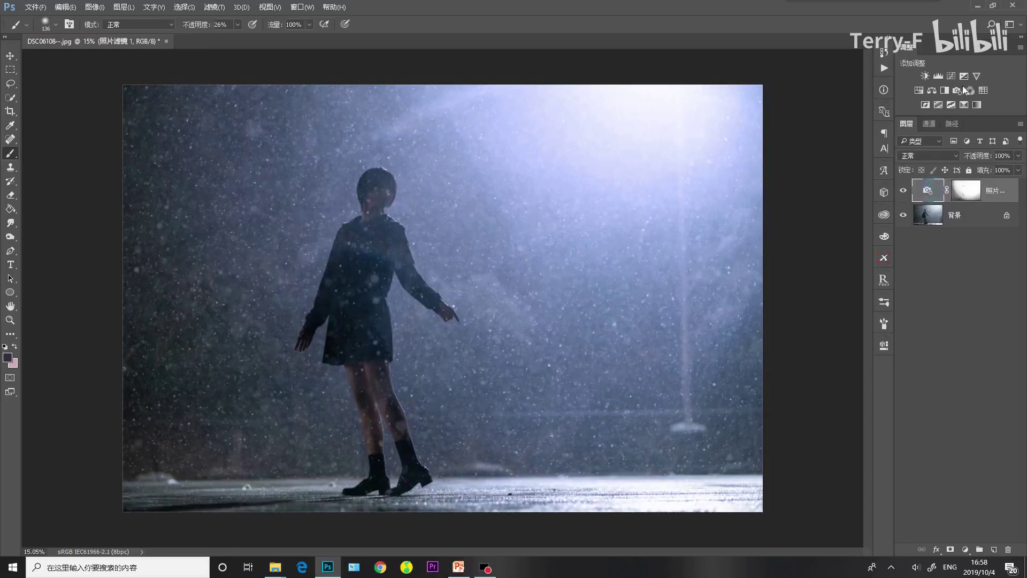
left_click(951, 75)
left_click_drag(739, 483, 753, 461)
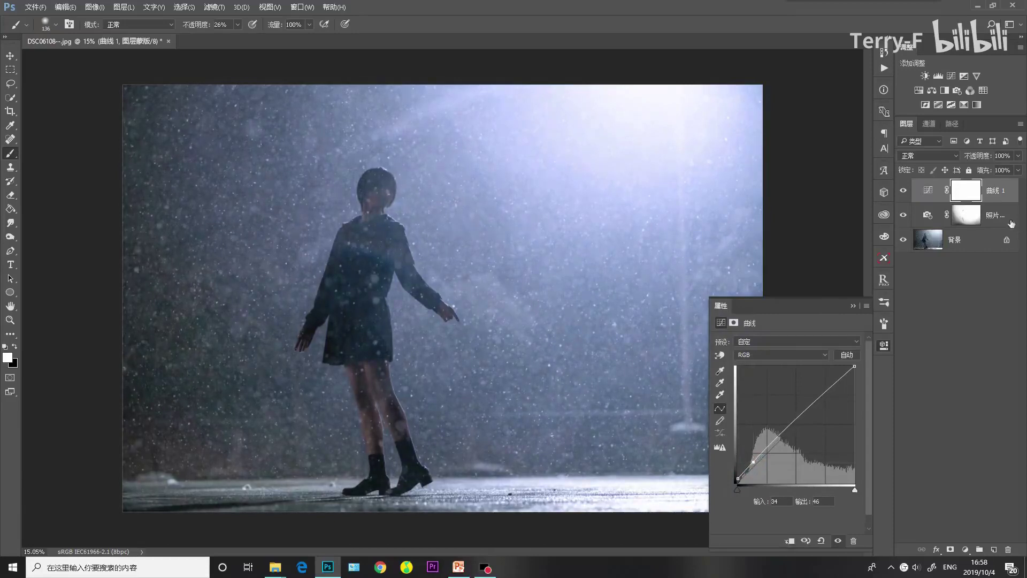
left_click(972, 195)
key("ctrl+i")
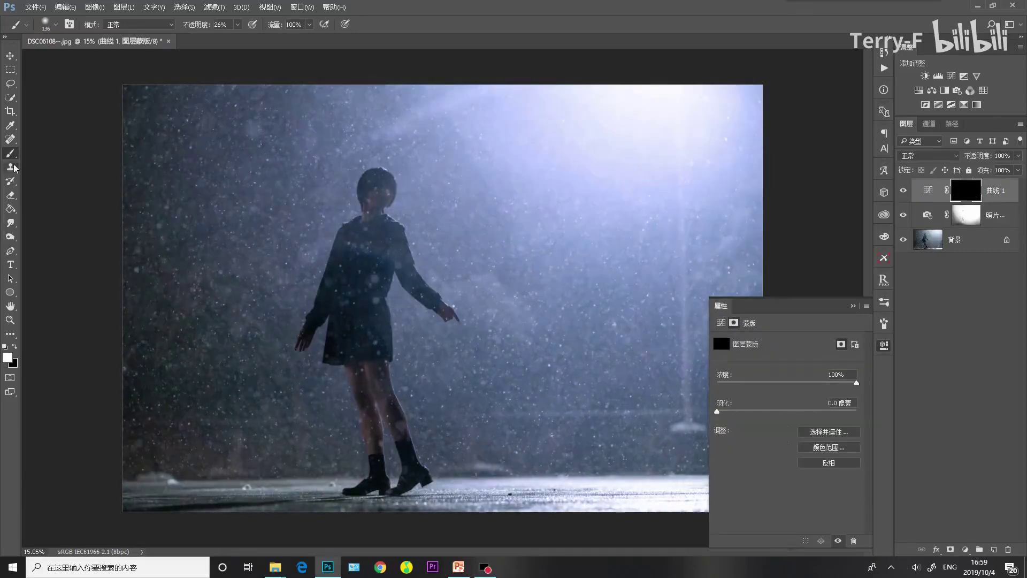
Paint white on the Curves mask over the photo's lower-left background with a soft brush of about 1460 px at 26% opacity.
right_click(238, 326)
left_click(356, 352)
left_click(114, 294)
left_click_drag(171, 377, 201, 383)
left_click(883, 345)
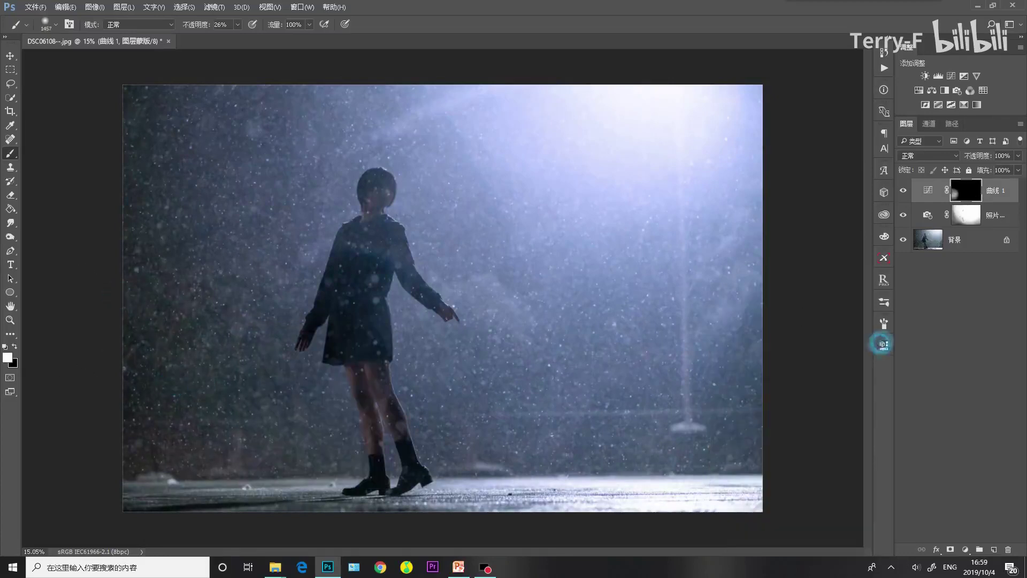
left_click(161, 383)
left_click(220, 394)
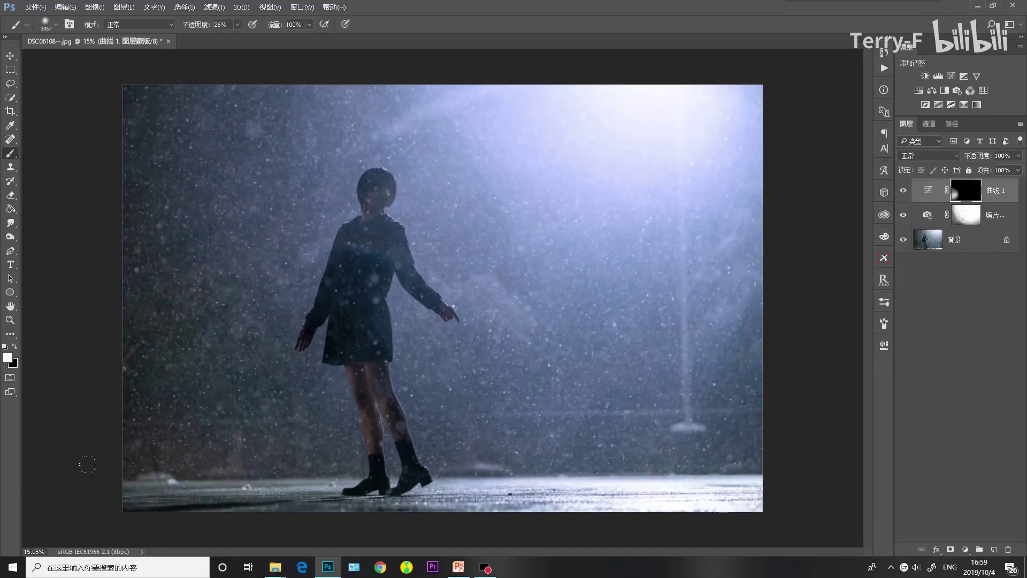
left_click(192, 447)
Paint white on the Curves mask along the photo's right edge to lighten the dark area there.
left_click(782, 336)
left_click(765, 366)
left_click(725, 448)
left_click(776, 342)
left_click(782, 420)
left_click(776, 340)
left_click(789, 323)
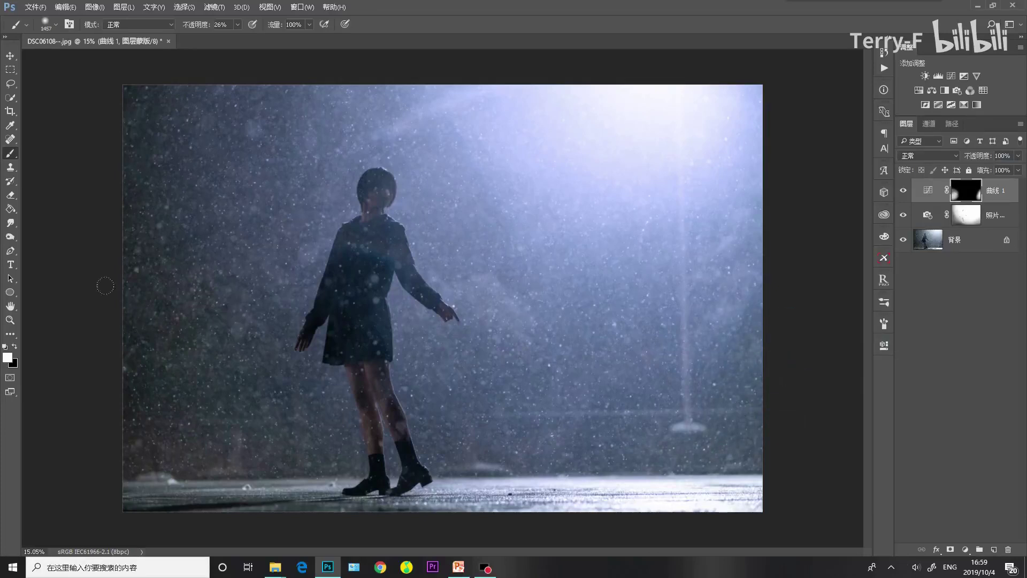
Extend the white painting on the Curves mask to the photo's upper-left corner, left edge and lower-right background.
scroll(181, 294, "down", 2)
left_click(172, 215)
left_click(226, 99)
left_click(762, 313)
left_click(220, 129)
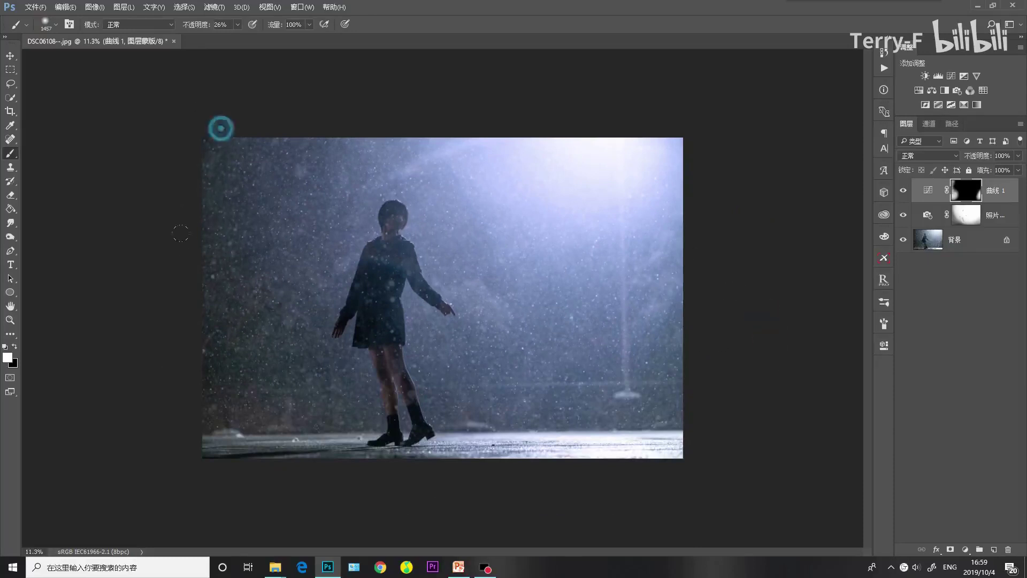
left_click(188, 354)
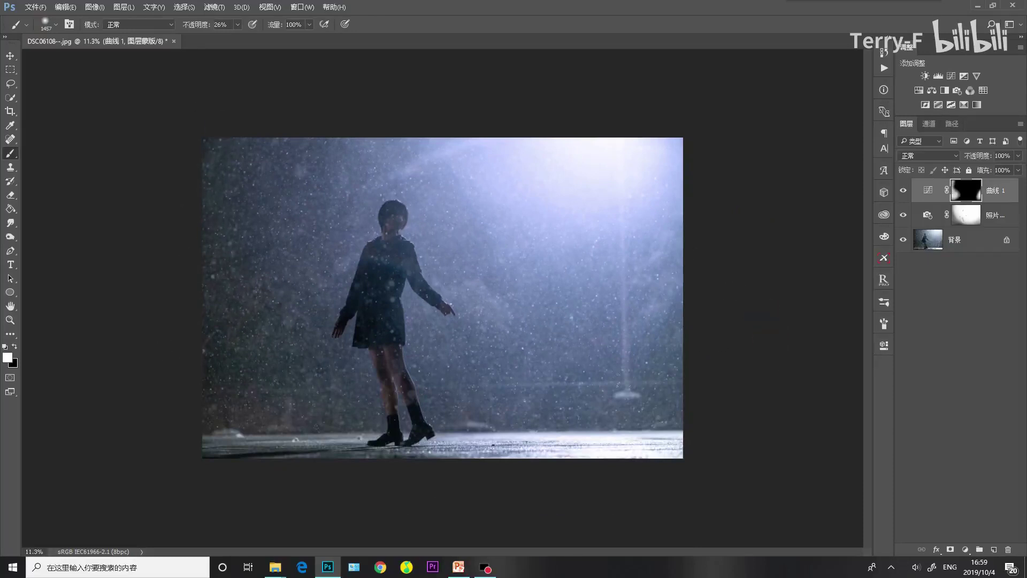
left_click(645, 387)
left_click(202, 396)
left_click(200, 337)
Create an empty layer above the Curves layer and paint a sampled blue (H 225, S 32, B 58) over the background edges.
left_click(928, 190)
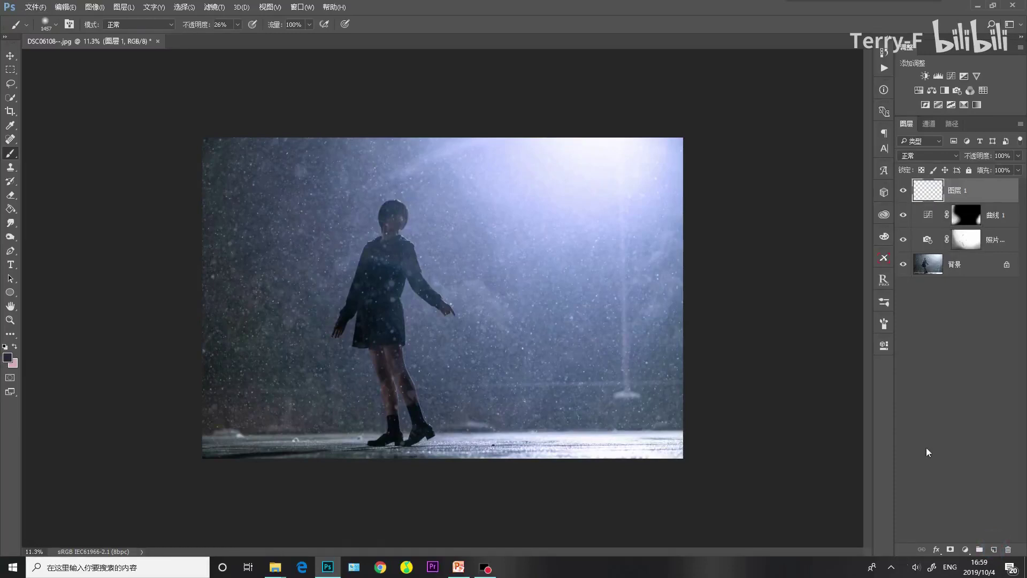
left_click(359, 211, "alt")
left_click(5, 356)
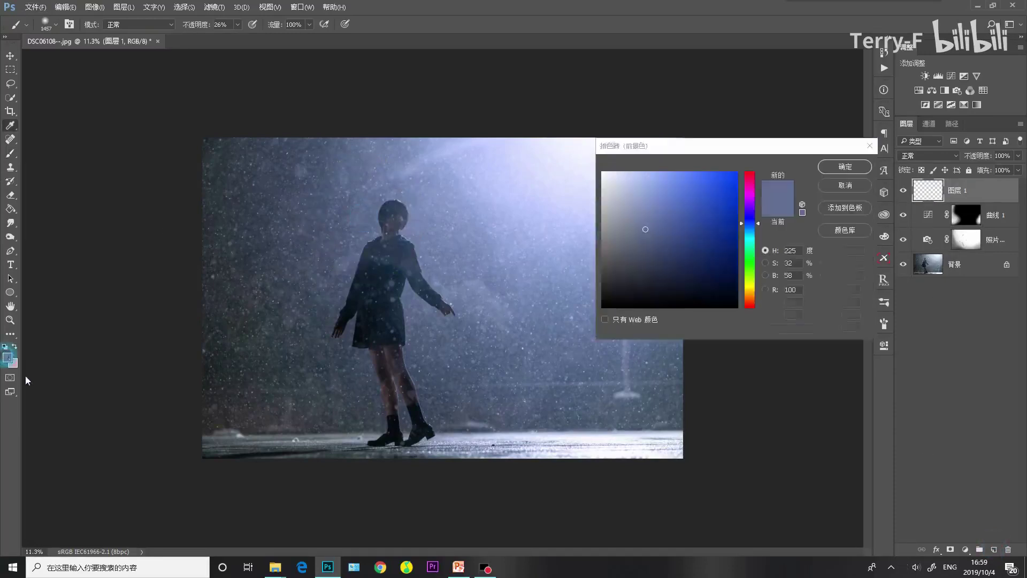
mouse_move(234, 126)
left_mouse_down()
mouse_move(250, 342)
mouse_move(321, 374)
left_mouse_up()
left_click_drag(246, 342, 189, 358)
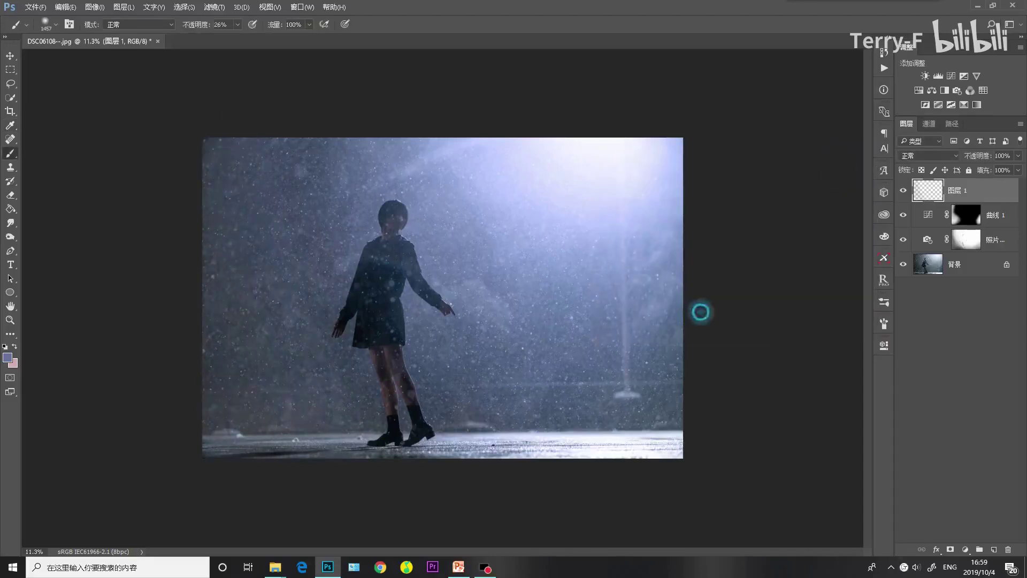
Set the painted blue layer's blend mode to Color and its opacity to 28%.
left_click(950, 156)
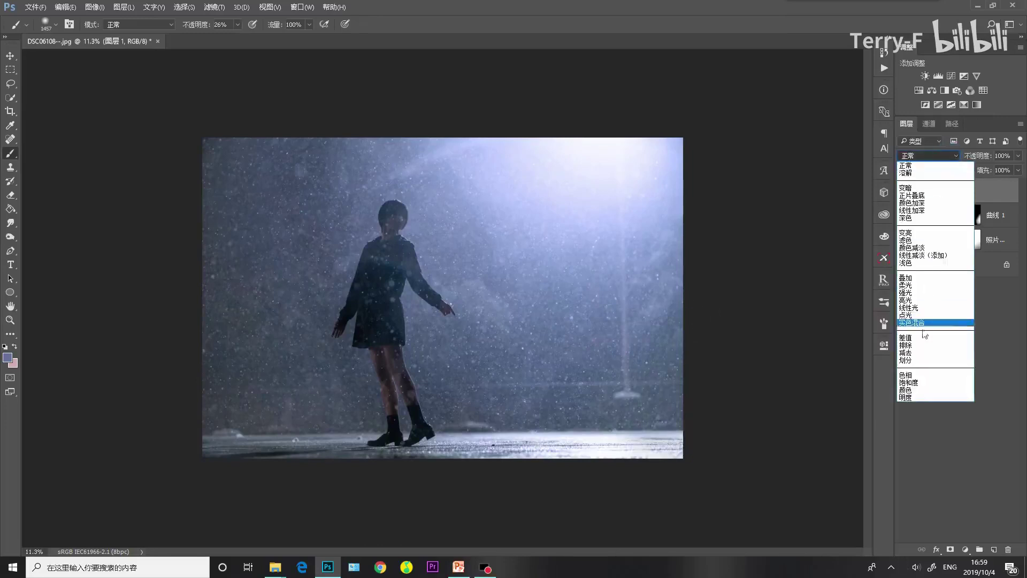
left_click(916, 388)
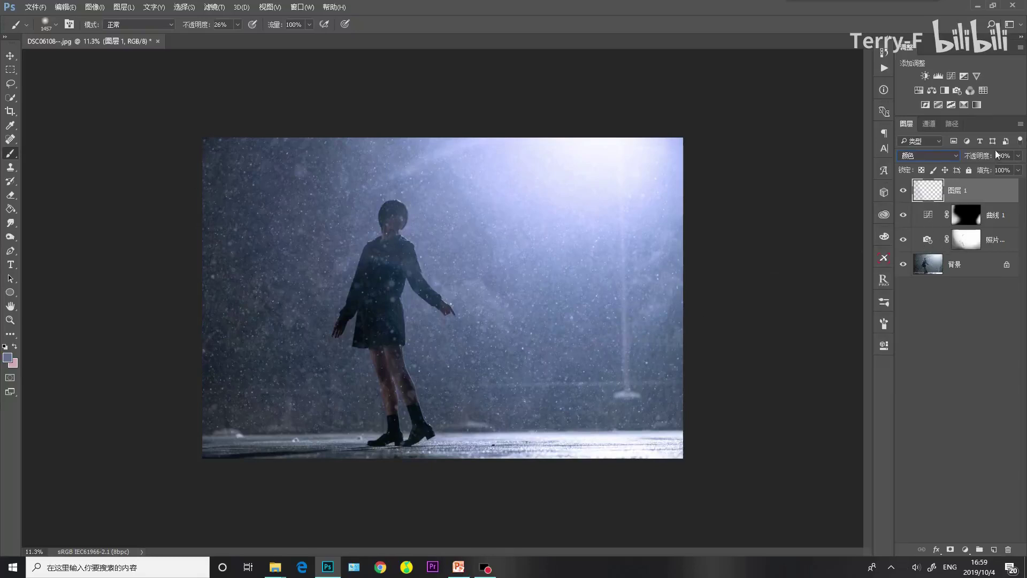
left_click_drag(978, 156, 945, 160)
left_click(931, 245)
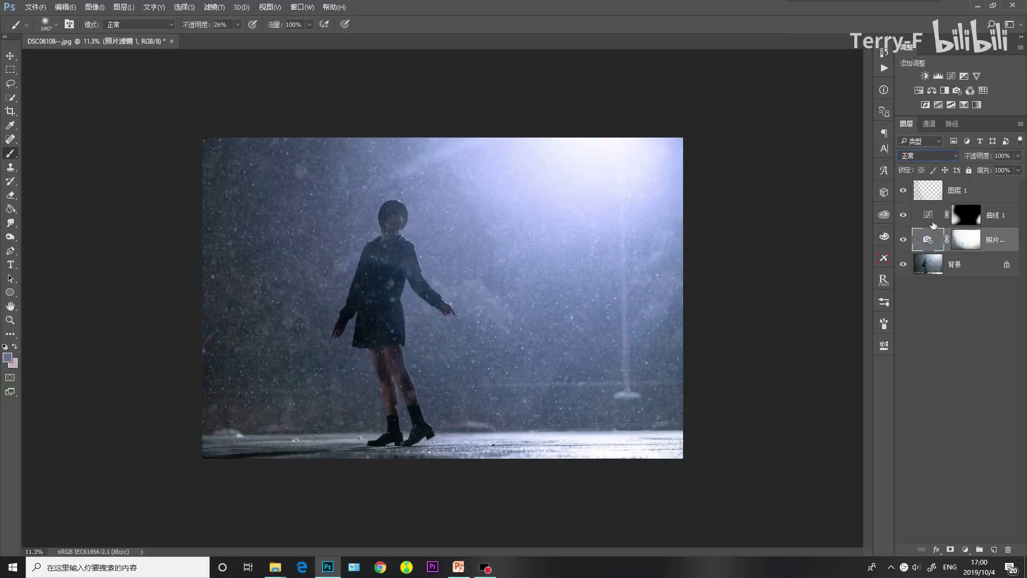
left_click(931, 194)
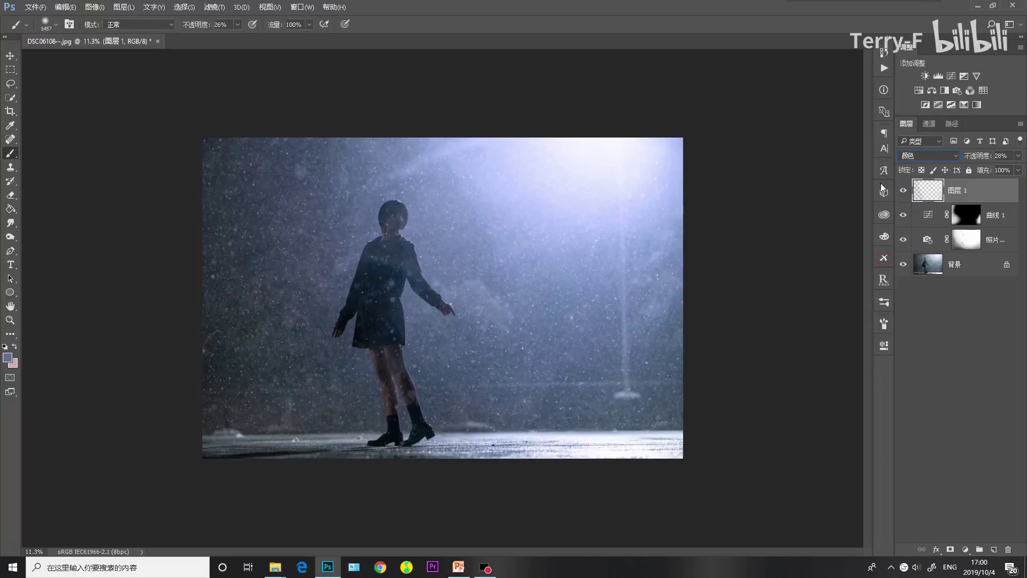
Set the painted blue layer's opacity to 45%.
left_click_drag(928, 215, 928, 192)
left_click(927, 191)
left_click_drag(968, 156, 974, 157)
type("45")
key("Return")
left_click(950, 78)
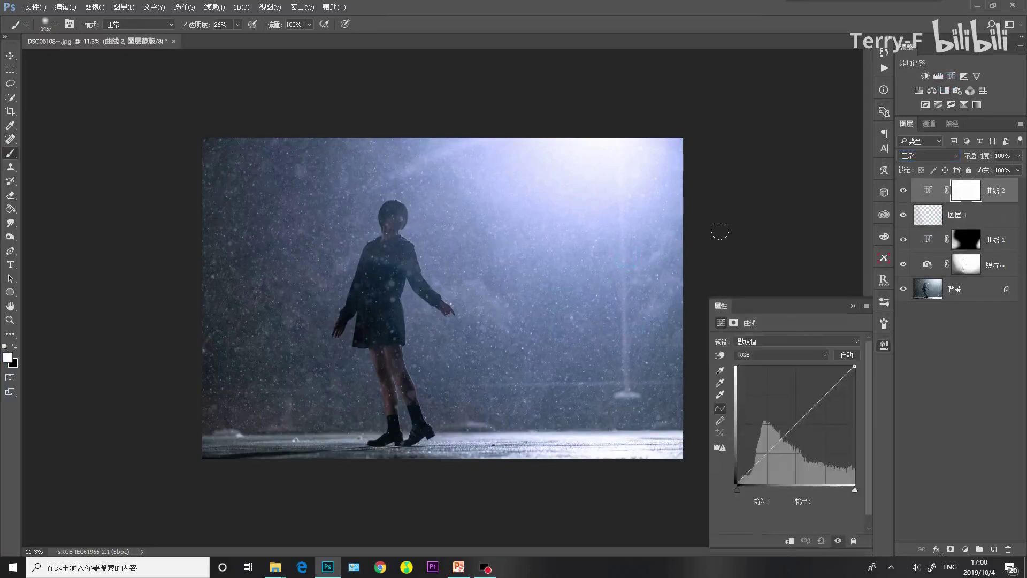
key("ctrl+z")
left_click(884, 345)
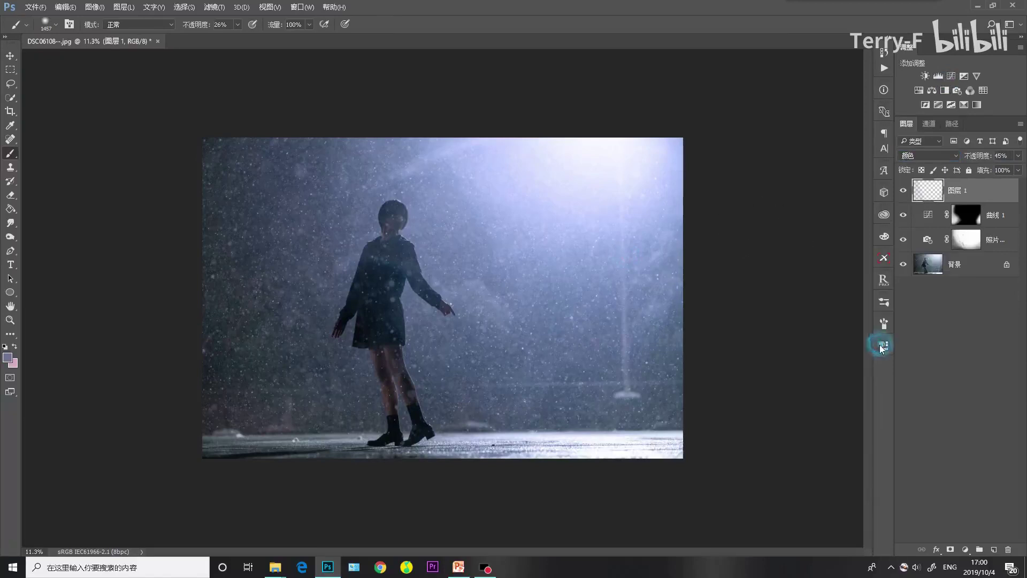
Add a Levels adjustment layer and raise contrast with the black input at about 14 and the white input at about 242.
left_click(939, 78)
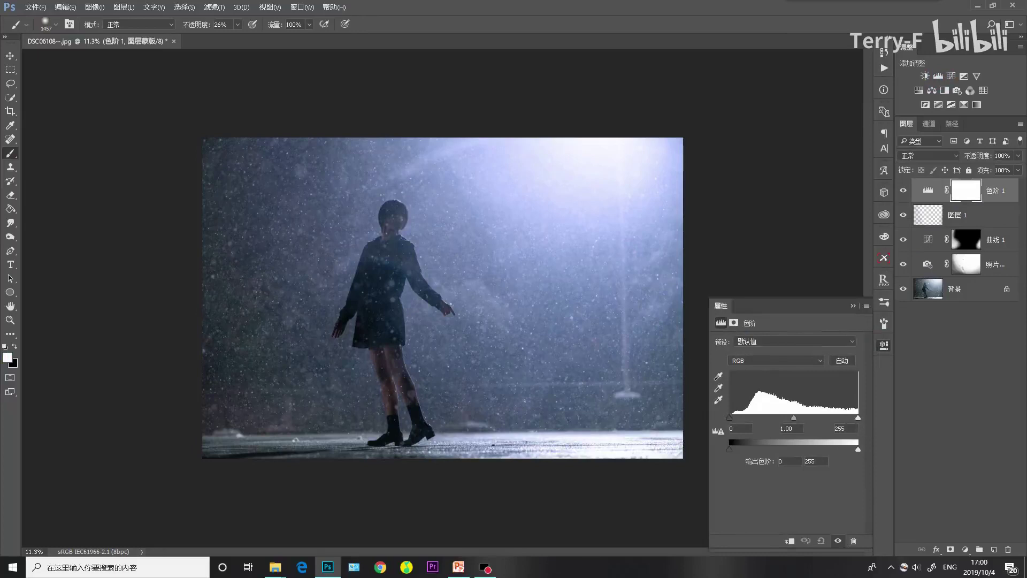
left_click_drag(857, 416, 842, 418)
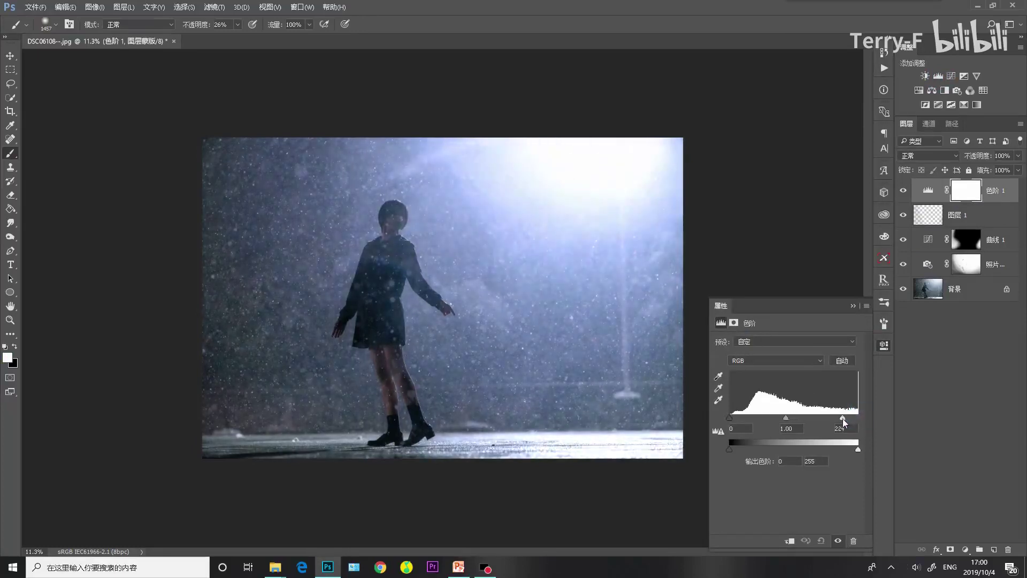
mouse_move(729, 418)
left_mouse_down()
mouse_move(761, 418)
mouse_move(729, 417)
left_mouse_up()
mouse_move(842, 418)
left_mouse_down()
mouse_move(797, 415)
mouse_move(851, 417)
left_mouse_up()
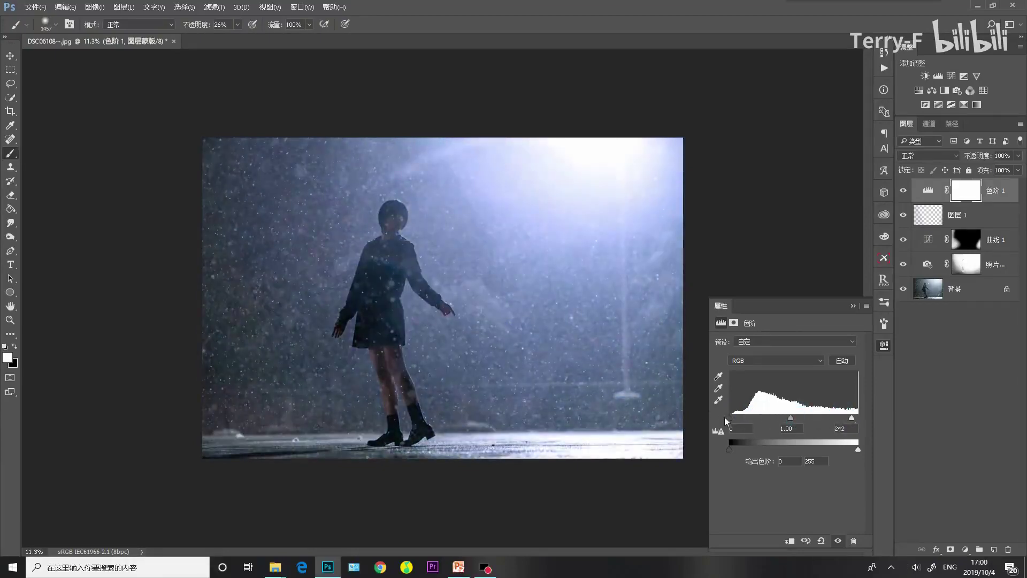
left_click_drag(729, 418, 737, 421)
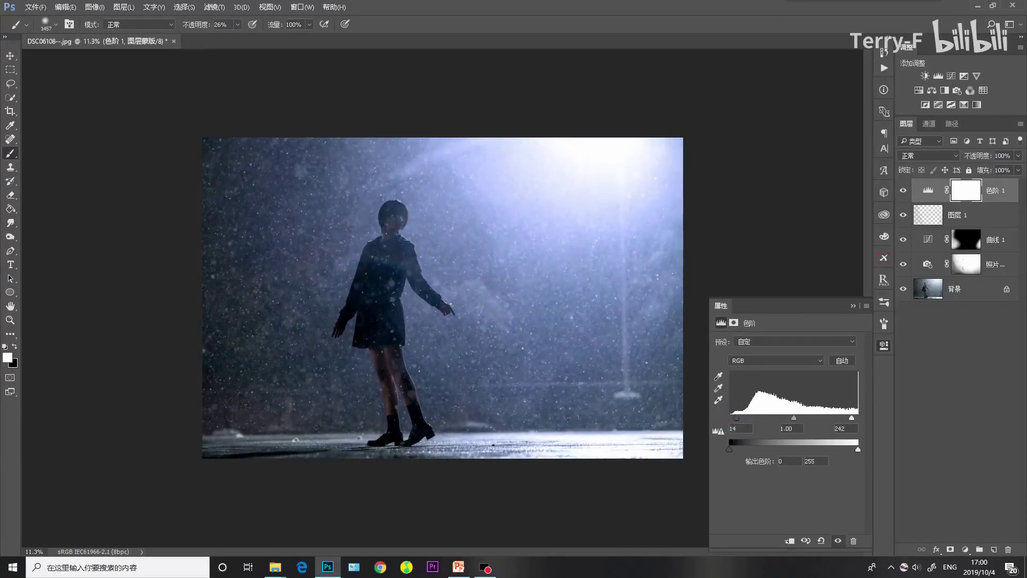
left_click_drag(737, 418, 736, 424)
left_click_drag(851, 419, 849, 421)
Paint black on the Levels mask around the figure with a soft 3228 px brush at 26% opacity to weaken the adjustment.
left_click(968, 197)
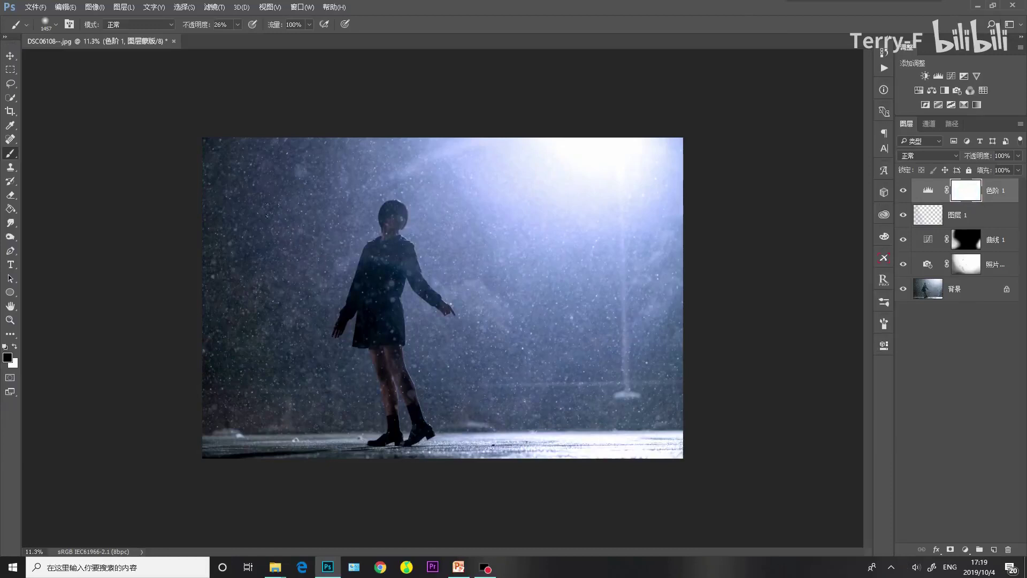
right_click(368, 282)
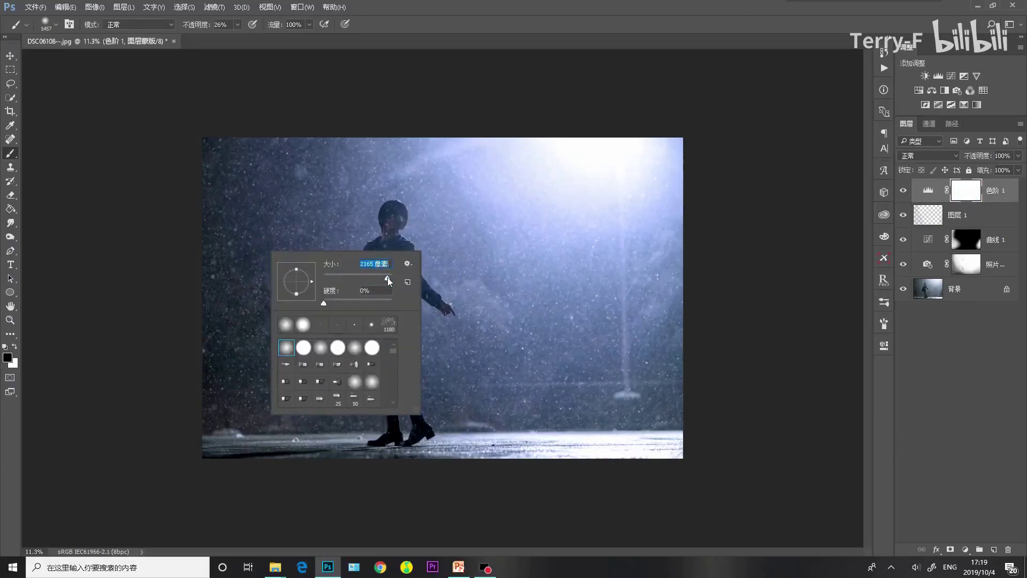
right_click(293, 183)
left_click_drag(415, 215, 417, 219)
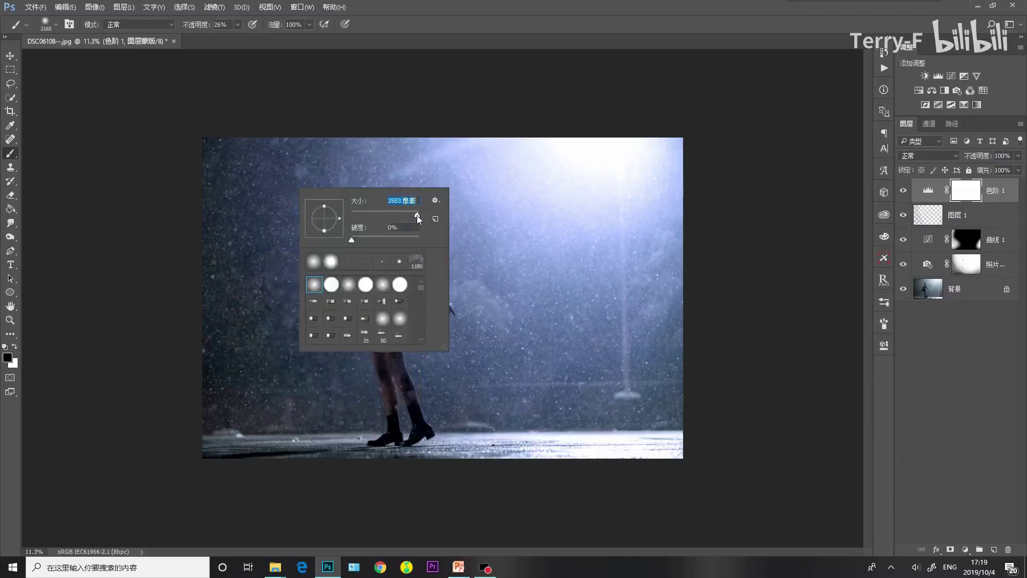
key("Return")
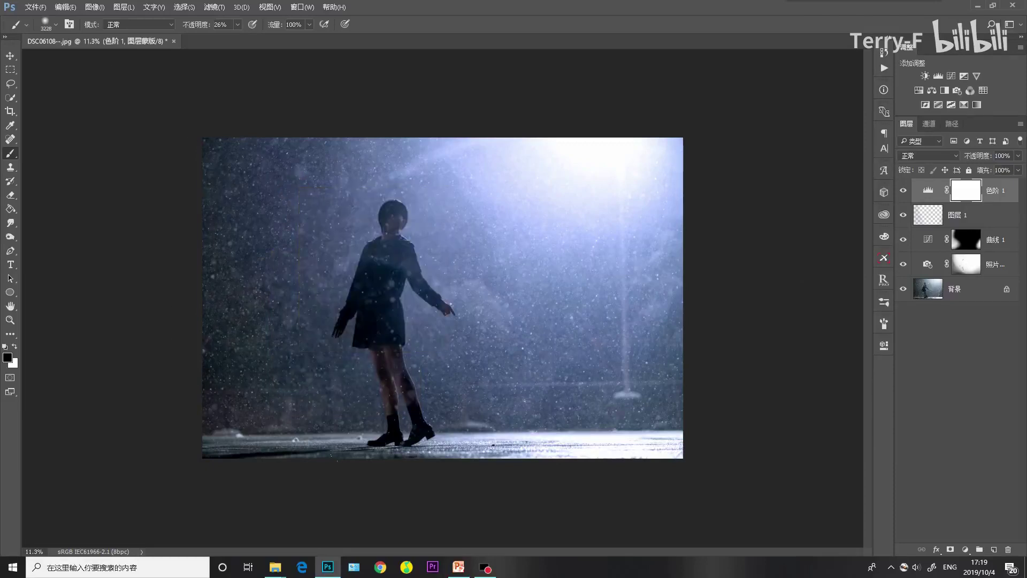
left_click(928, 190)
Select the figure on the background layer with the Quick Selection tool, removing the gap between the legs from the selection.
scroll(322, 320, "up", 2)
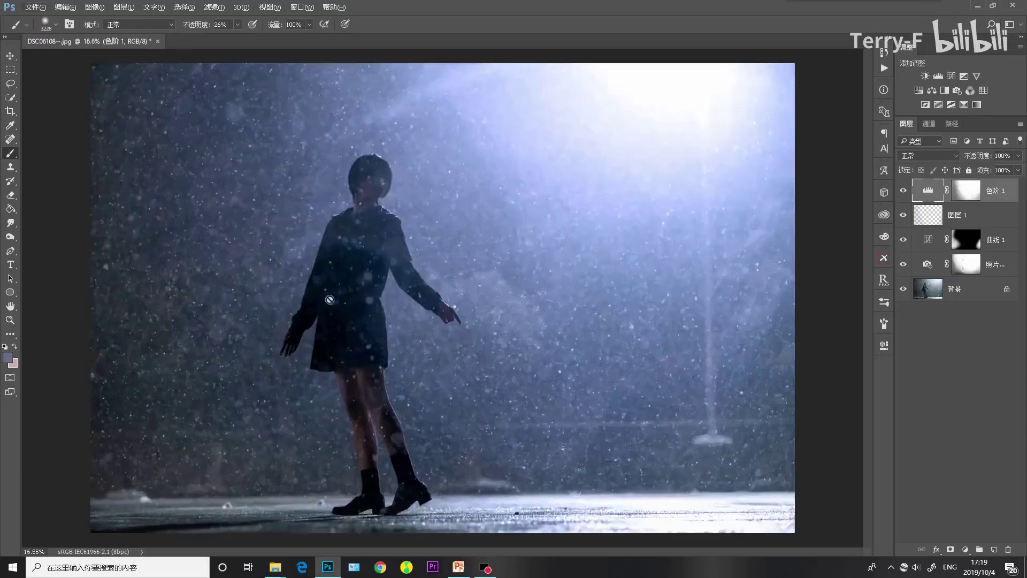
left_click(978, 292)
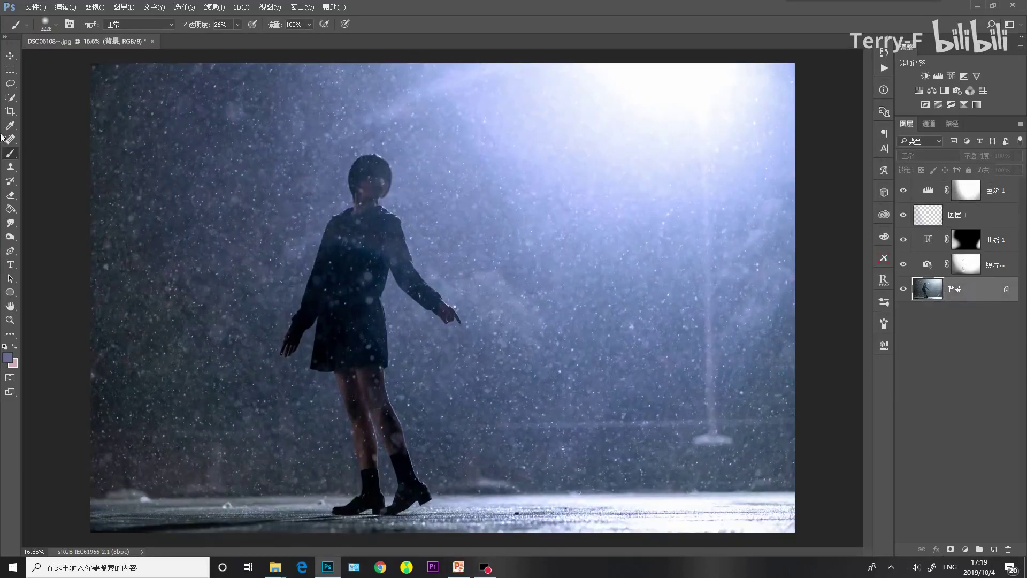
left_click(10, 98)
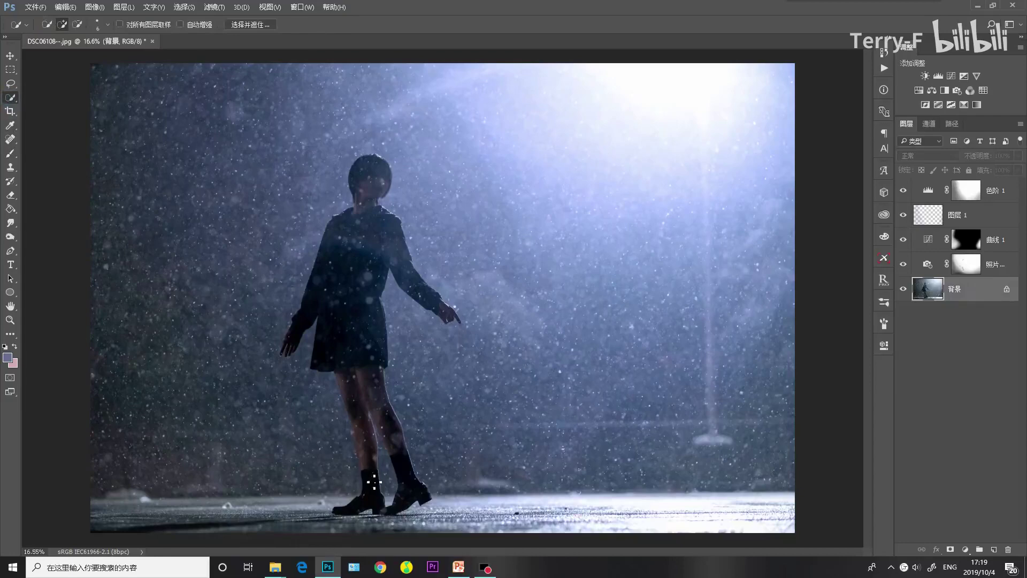
mouse_move(372, 498)
left_mouse_down()
mouse_move(343, 322)
mouse_move(352, 235)
mouse_move(371, 254)
mouse_move(376, 384)
left_mouse_up()
key("ctrl+minus")
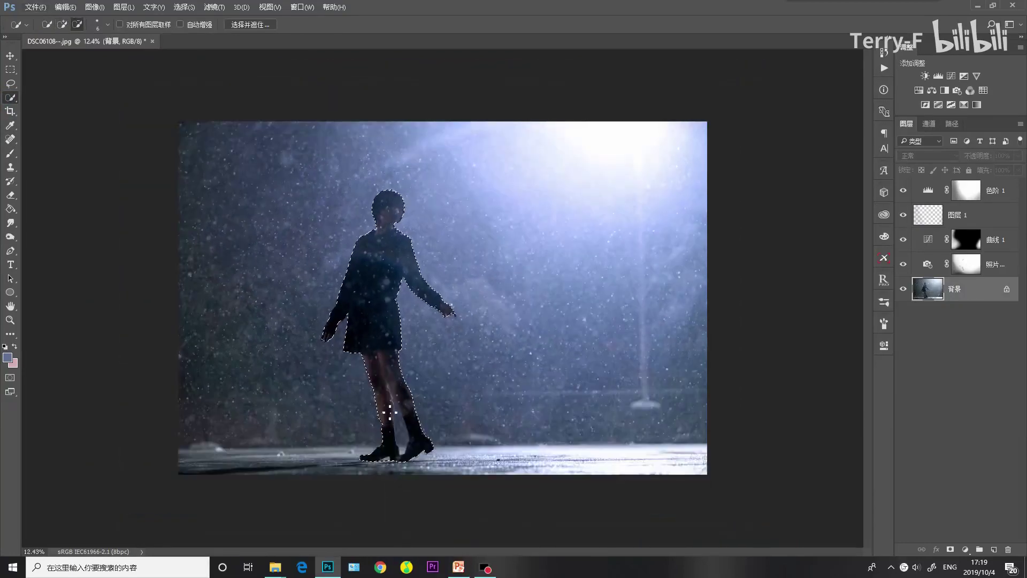
key("ctrl+plus")
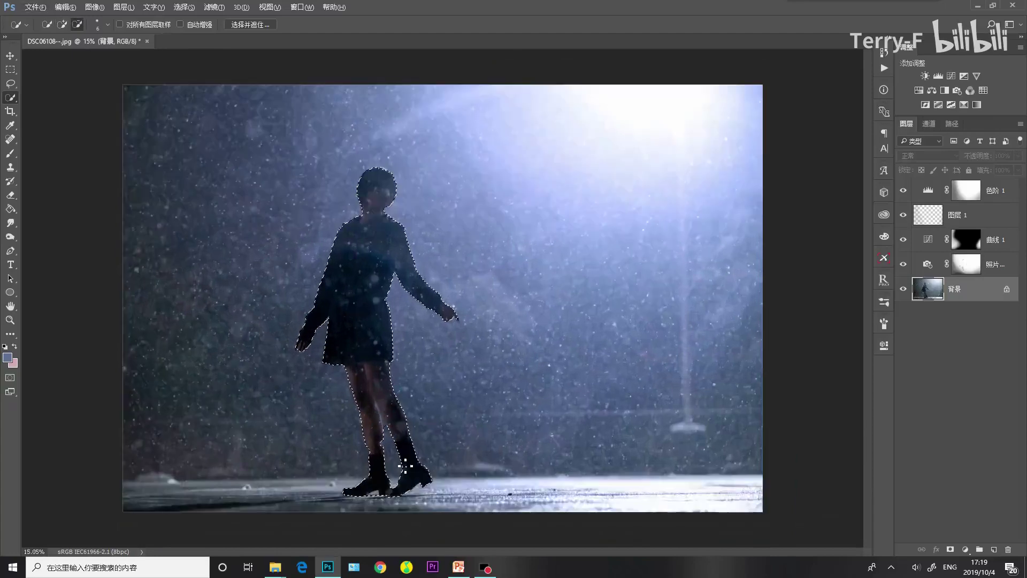
left_click_drag(378, 435, 369, 414)
Refine the figure's selection in Select and Mask with a 4.9 px feather and the edge shifted by -30%.
left_click(250, 24)
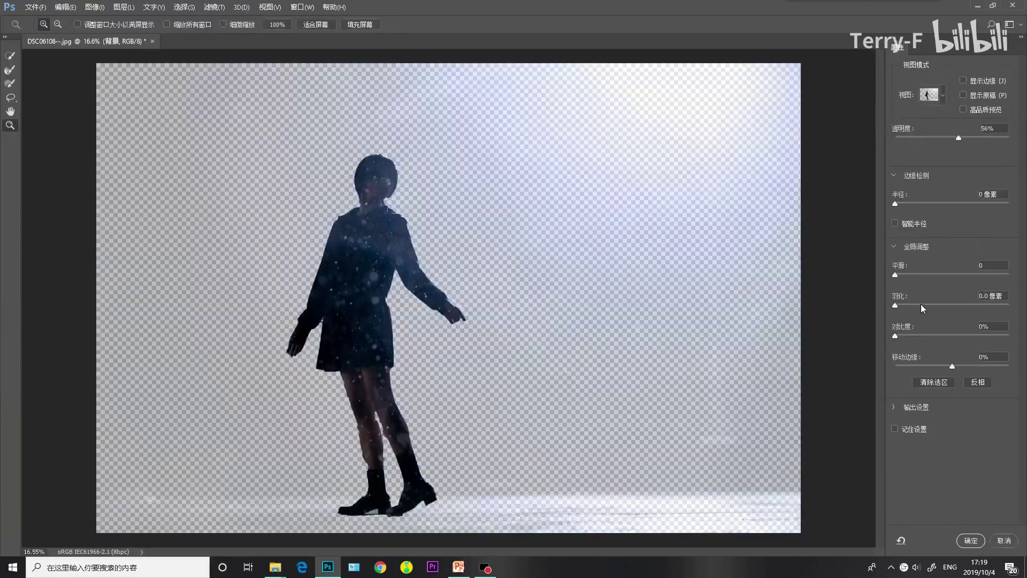
left_click_drag(895, 305, 909, 309)
left_click(943, 365)
left_click_drag(910, 306, 926, 304)
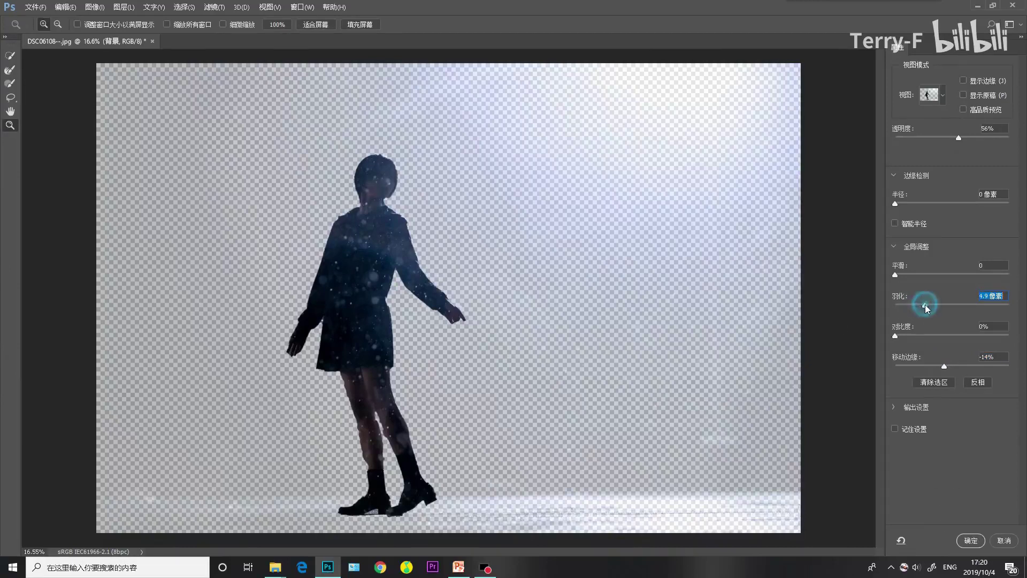
left_click(939, 366)
left_click_drag(941, 366, 935, 366)
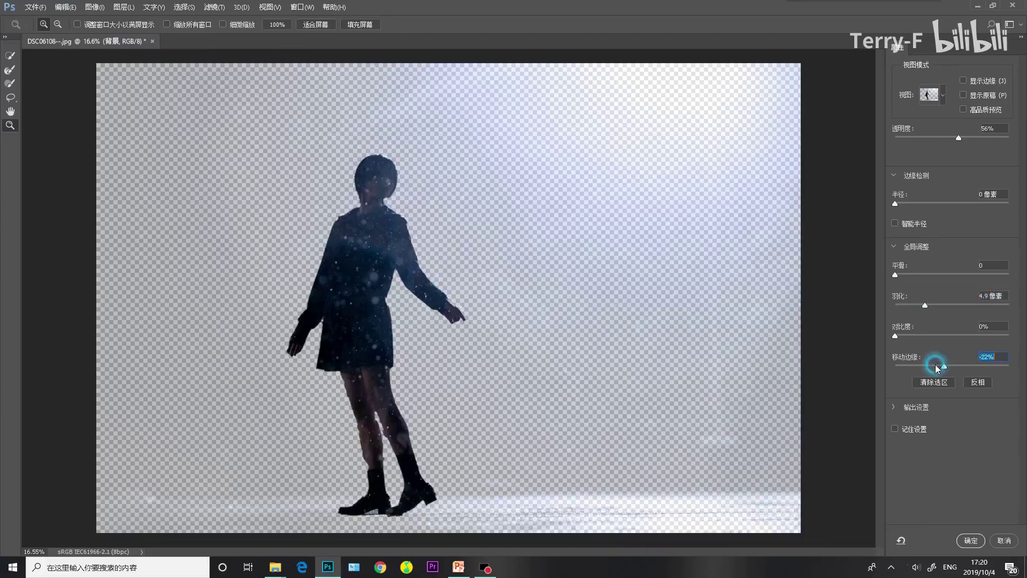
left_click(976, 543)
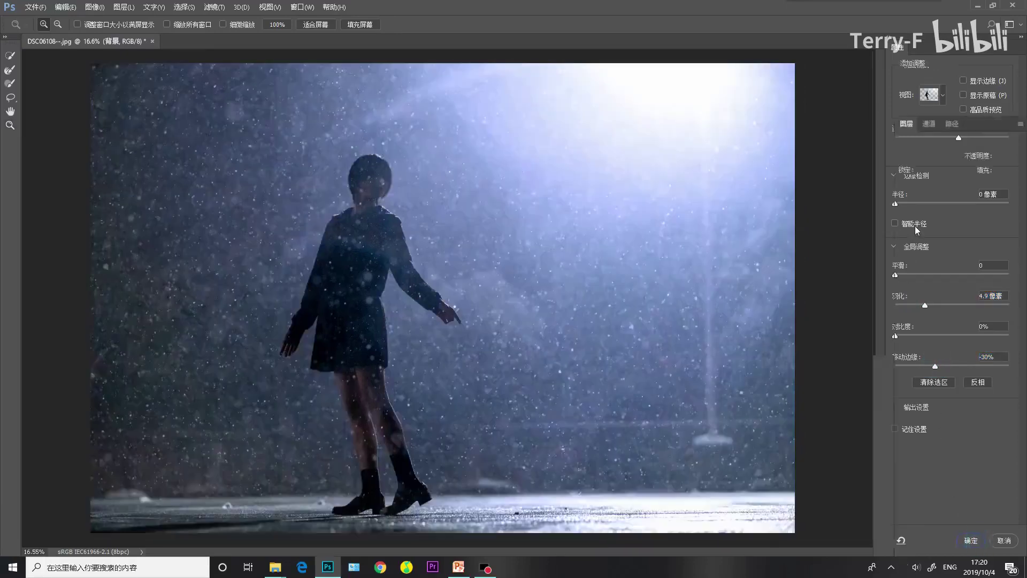
Add a Curves adjustment layer from the figure's selection, with a midtone point and the black point lifted to output 7.
left_click(950, 75)
left_click(775, 444)
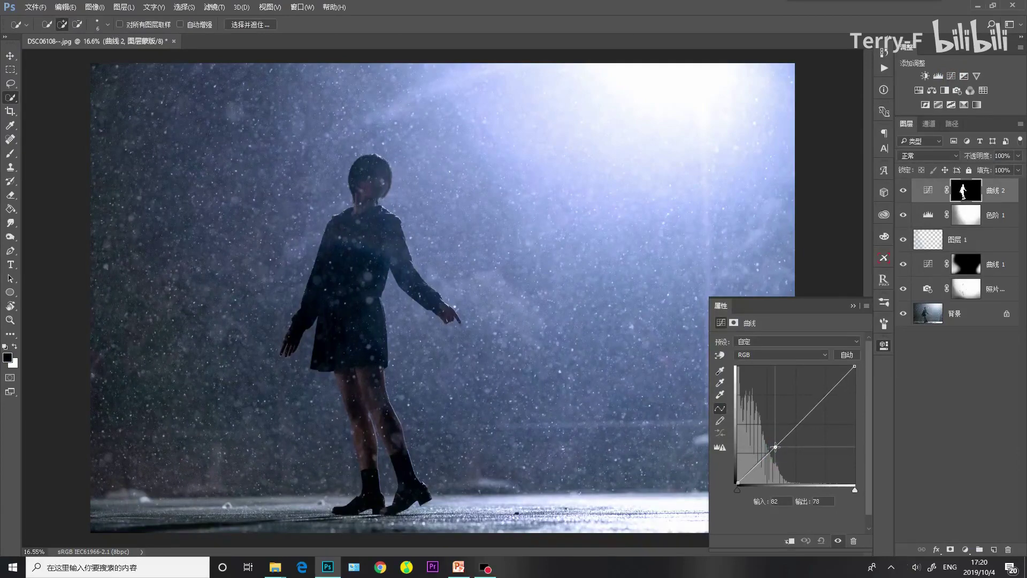
left_click(739, 476)
left_click_drag(775, 446, 774, 444)
left_click_drag(739, 476, 736, 478)
scroll(568, 434, "down", 1)
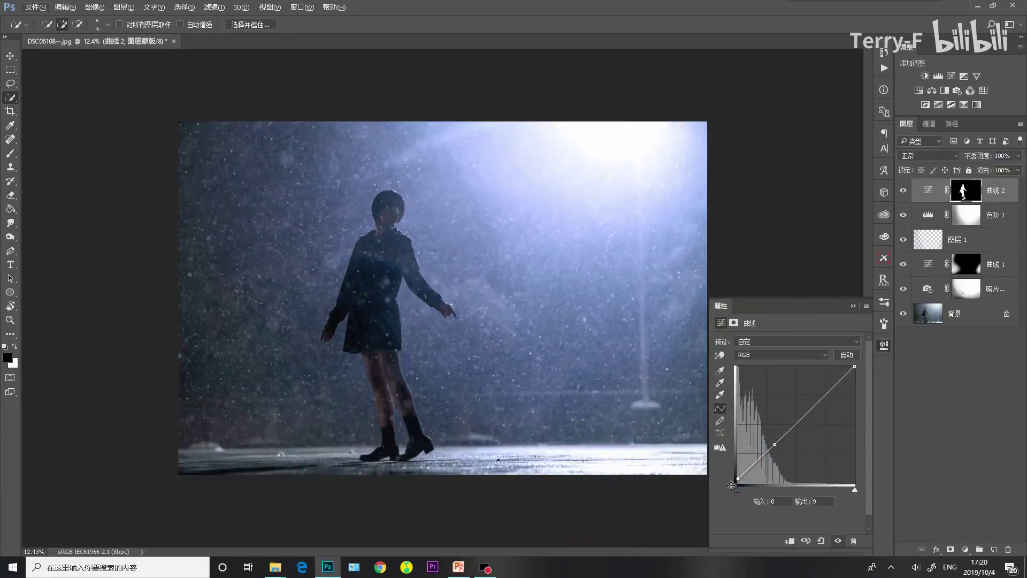
left_click_drag(731, 482, 730, 481)
Compare the figure with its Curves layer hidden and shown, and move the curve's midtone point to the centre and the black point to output 12.
left_click(903, 193)
left_click(902, 191)
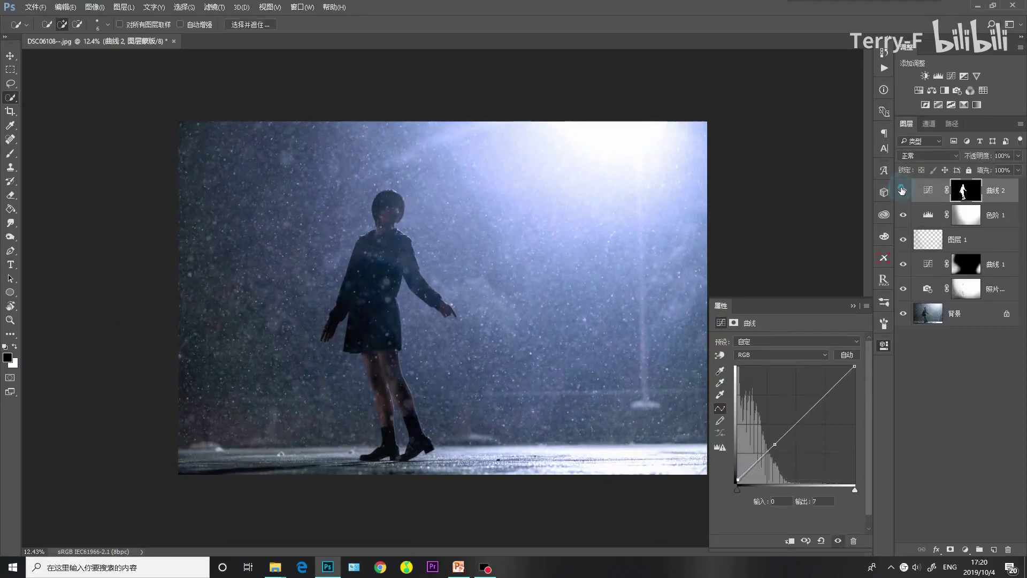
left_click(903, 192)
left_click(903, 192)
left_click(776, 445)
left_click_drag(779, 443, 797, 425)
left_click_drag(739, 481, 737, 476)
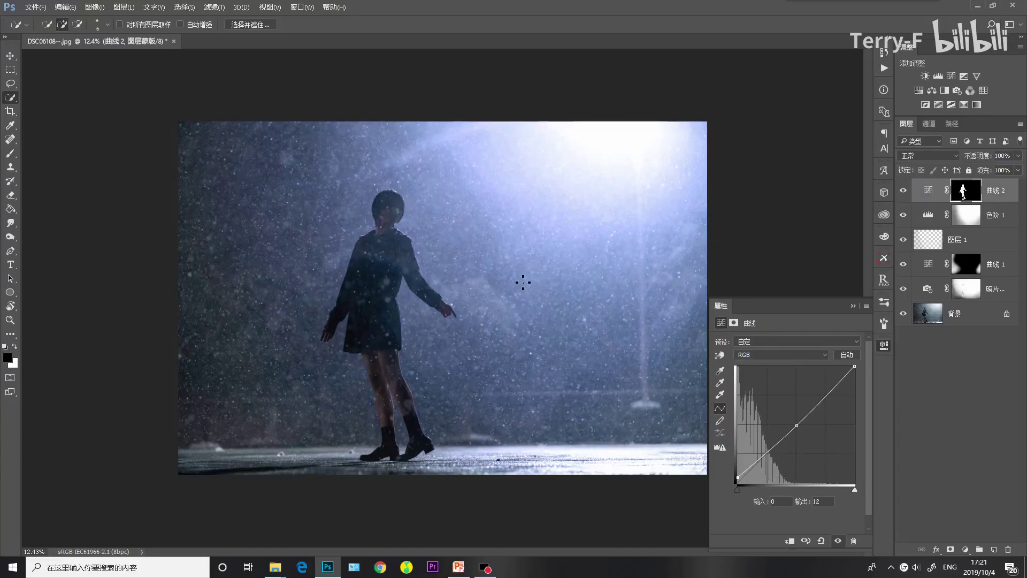
left_click(884, 345)
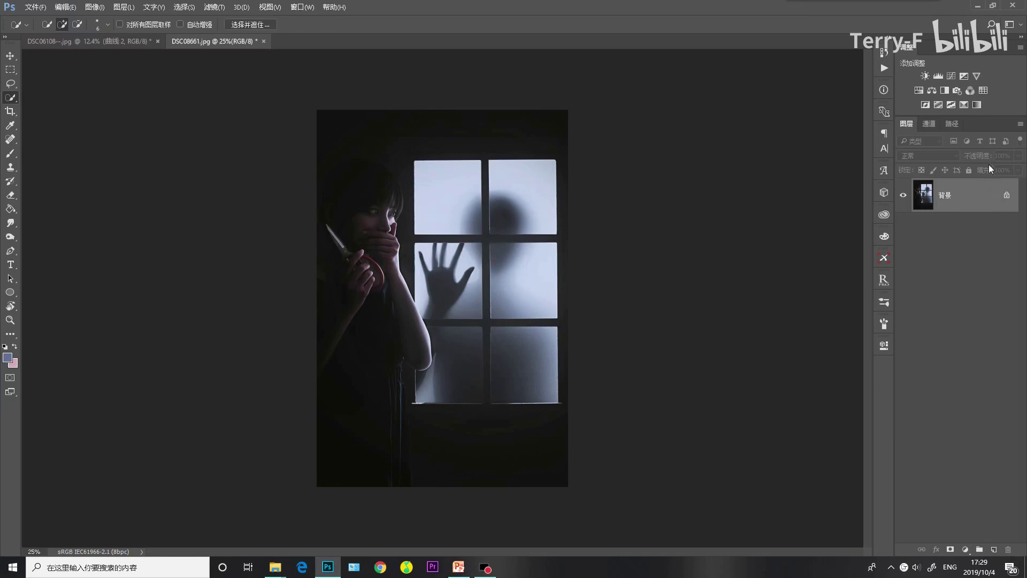
left_click(974, 75)
left_click_drag(789, 371, 811, 372)
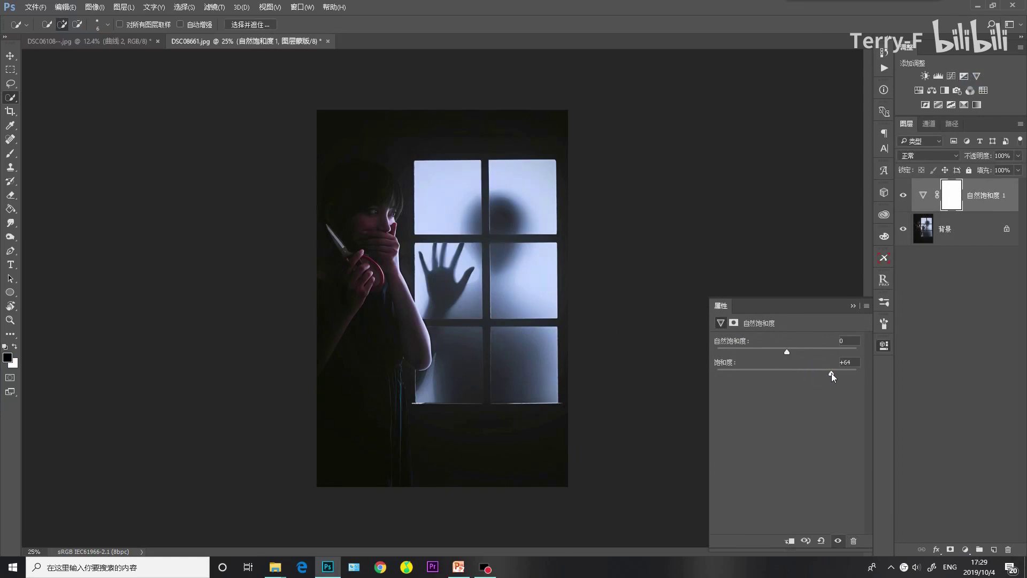
key("Delete")
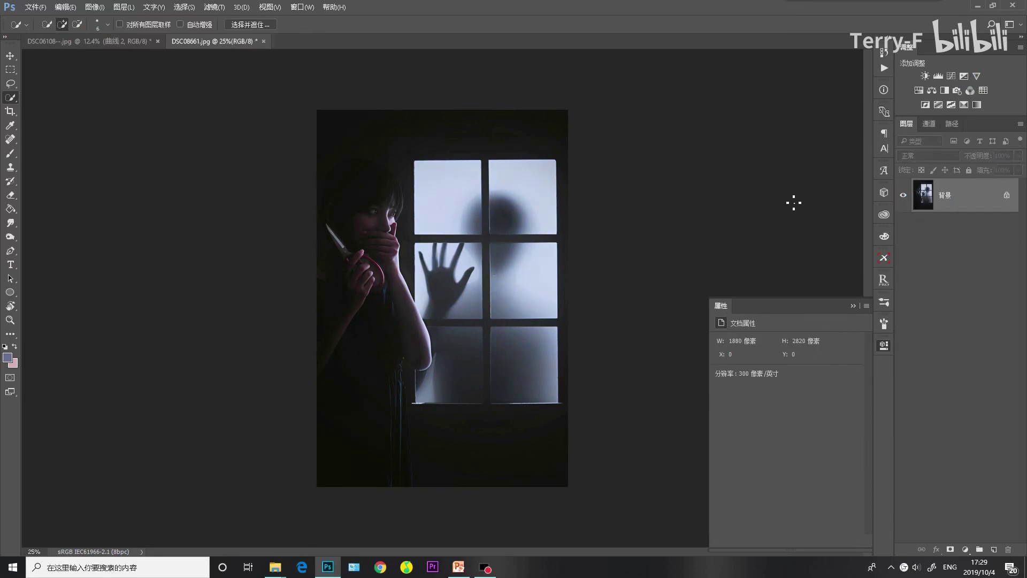
Add a Photo Filter adjustment layer to the window portrait with custom yellow #ecac00 and a density of about 32%.
left_click(957, 90)
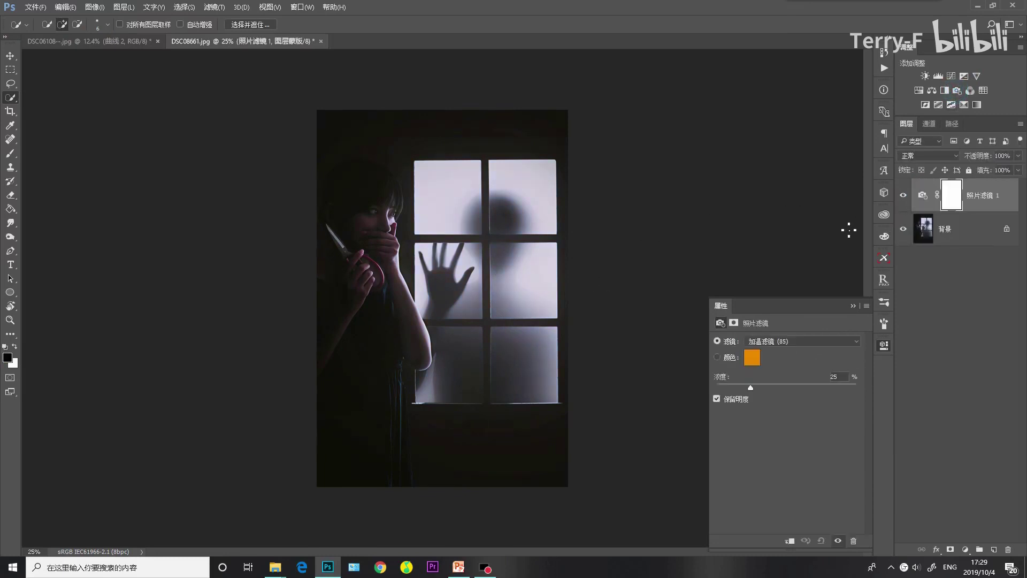
left_click(753, 357)
left_click_drag(750, 295, 750, 292)
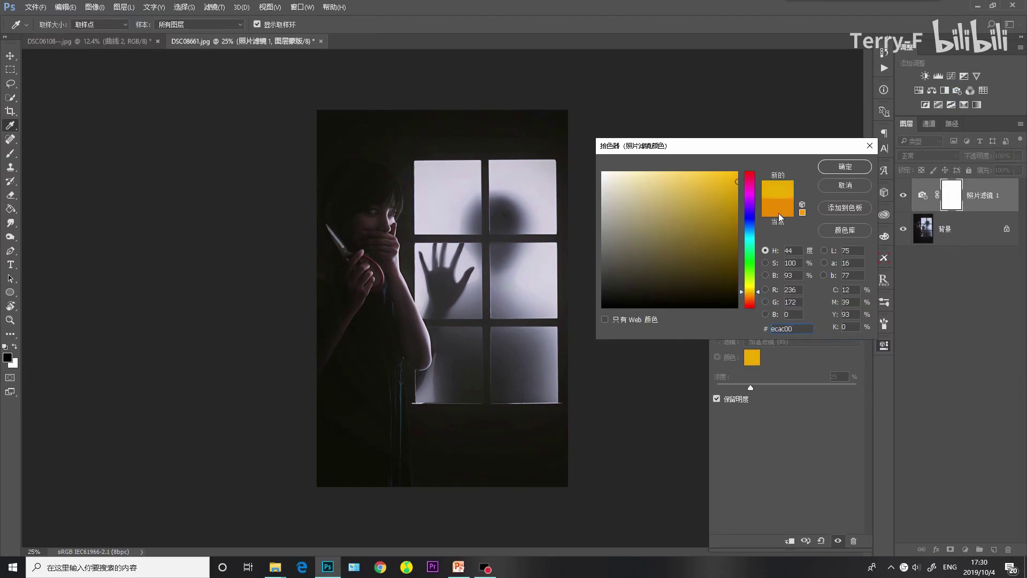
left_click(844, 166)
mouse_move(750, 387)
left_mouse_down()
mouse_move(772, 390)
mouse_move(762, 390)
left_mouse_up()
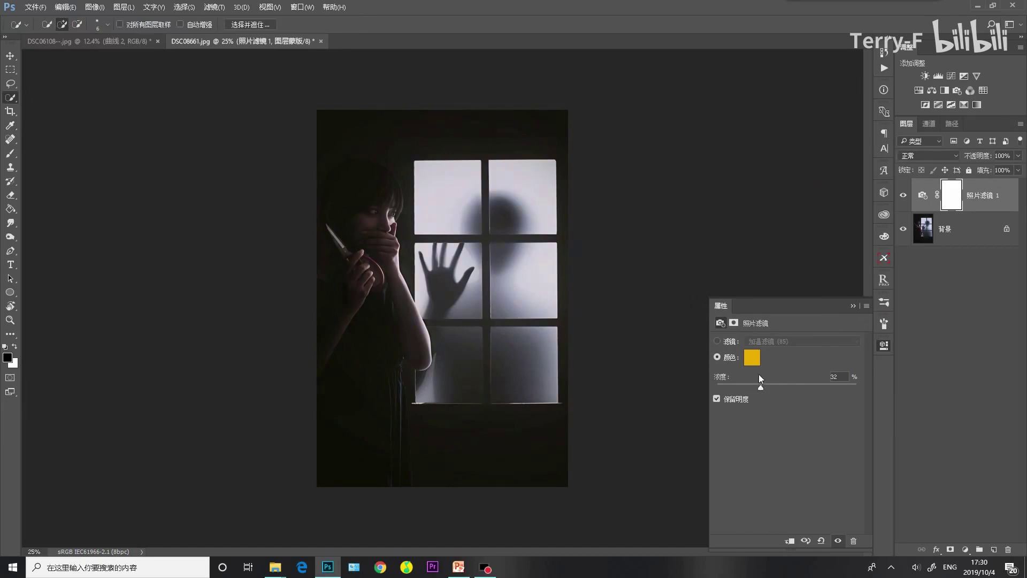
Change the Photo Filter colour to blue #008bec and set its density to about 27%.
left_click(752, 358)
left_click_drag(755, 243, 753, 238)
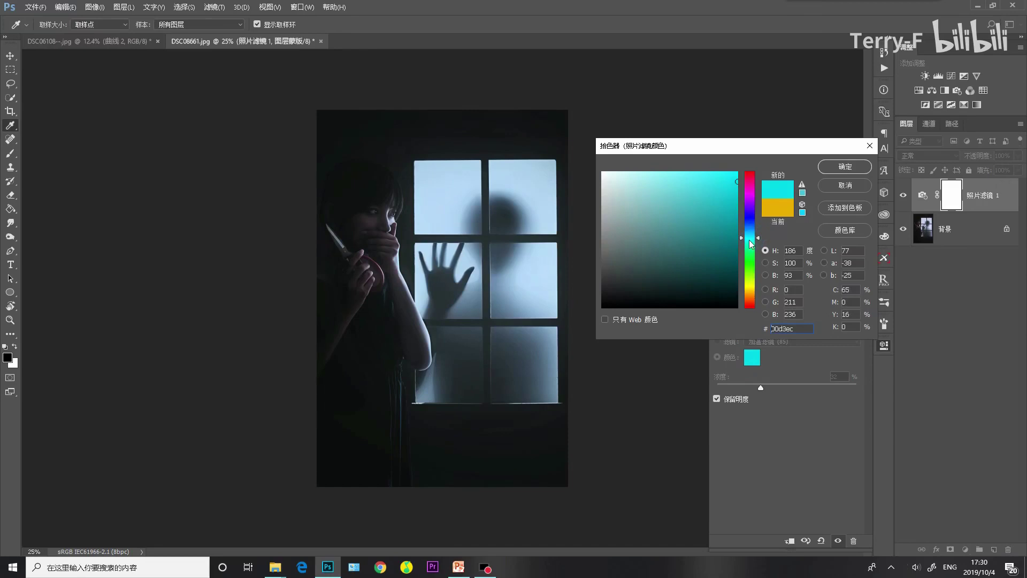
left_click(752, 227)
left_click(752, 230)
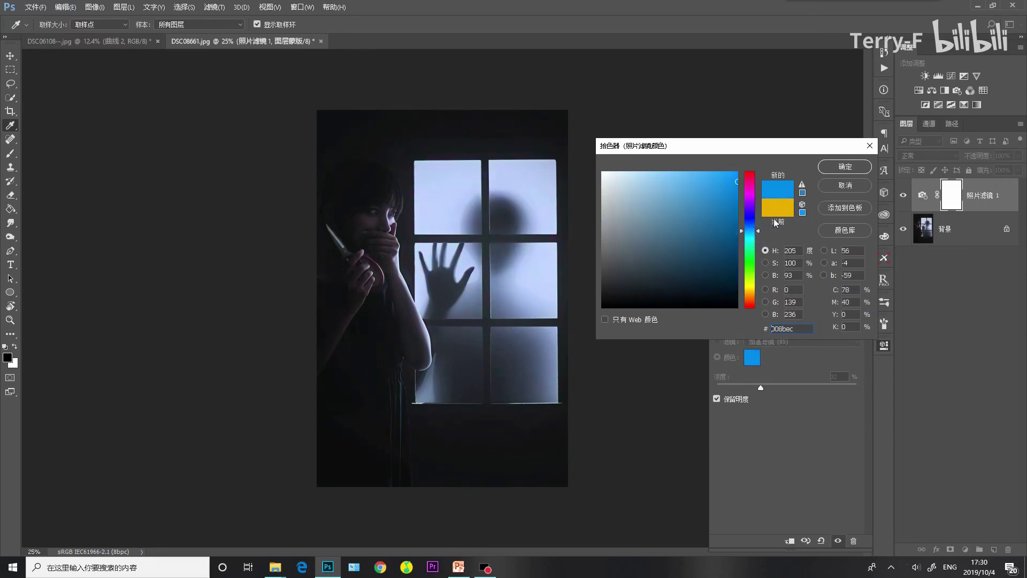
left_click(844, 167)
mouse_move(760, 387)
left_mouse_down()
mouse_move(731, 387)
mouse_move(766, 389)
mouse_move(743, 390)
mouse_move(753, 389)
left_mouse_up()
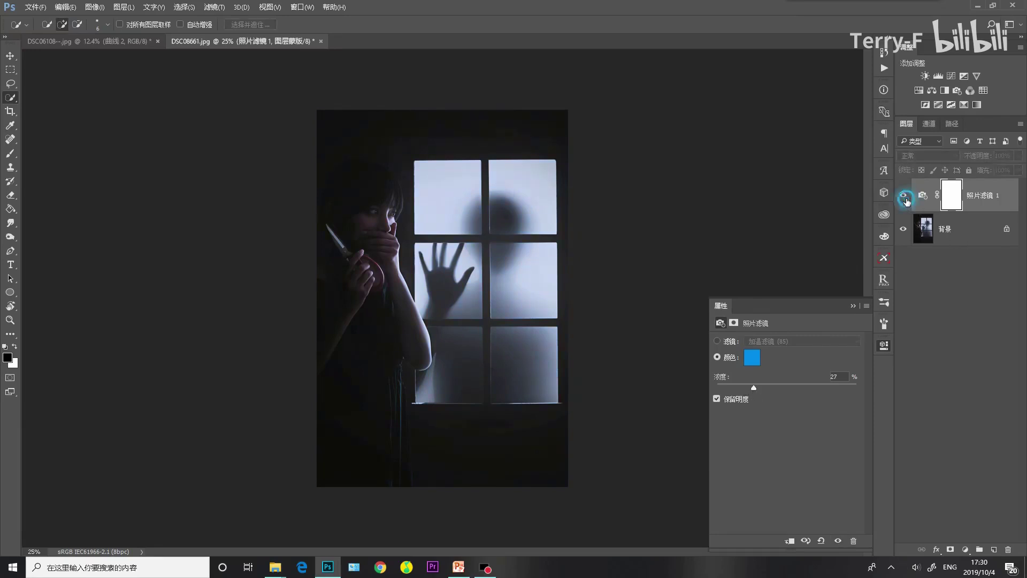
Paint black on the Photo Filter mask over the dark areas around the window with a soft 480 px brush at 26% opacity.
left_click(931, 197)
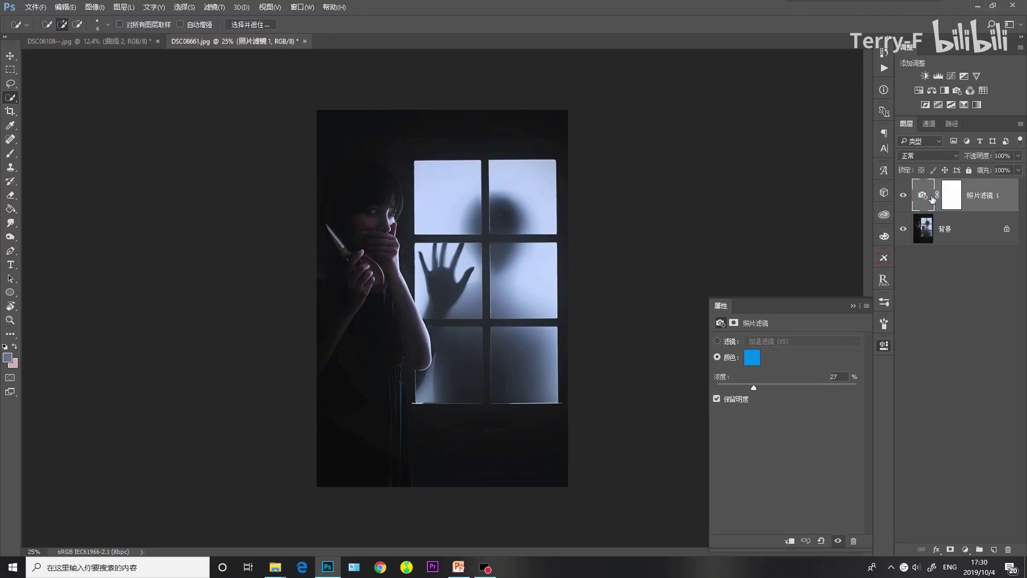
left_click(952, 196)
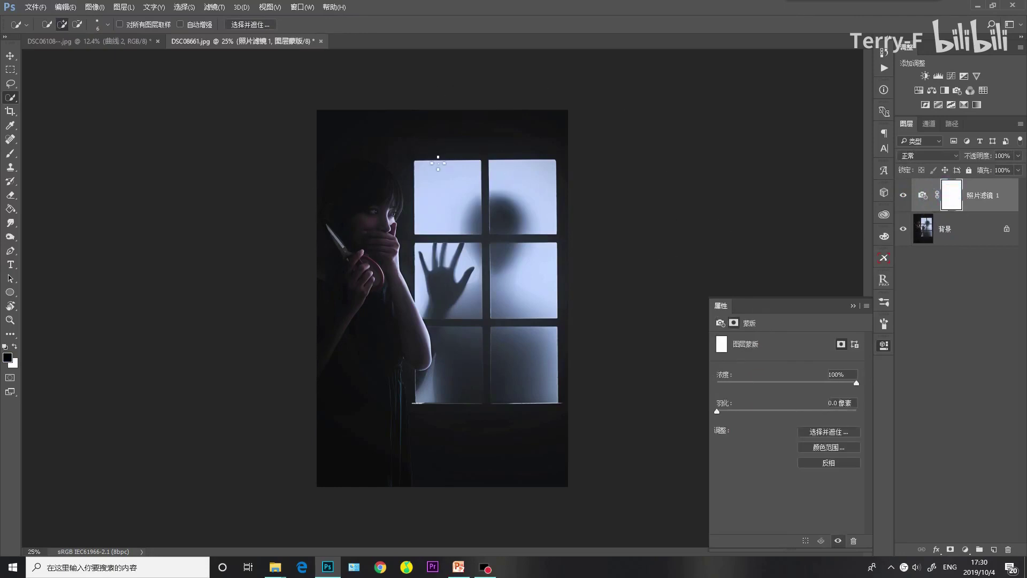
left_click(10, 154)
right_click(409, 185)
left_click_drag(529, 264, 508, 264)
left_click(651, 231)
right_click(480, 231)
left_click_drag(606, 258, 598, 258)
left_click(669, 206)
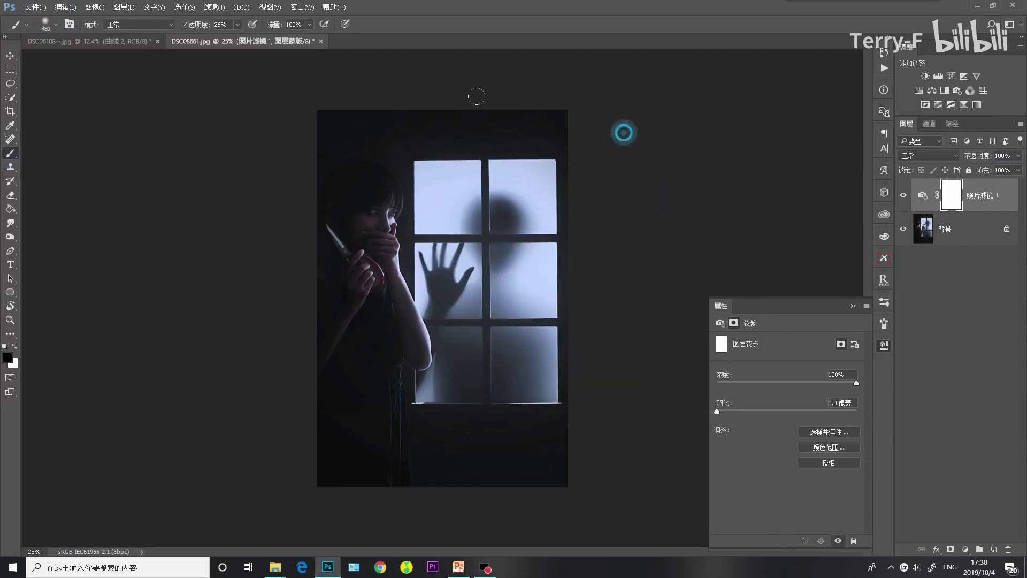
left_click(368, 140)
left_click(358, 347)
left_click(310, 391)
left_click(422, 438)
left_click(463, 492)
left_click(377, 335)
left_click(495, 127)
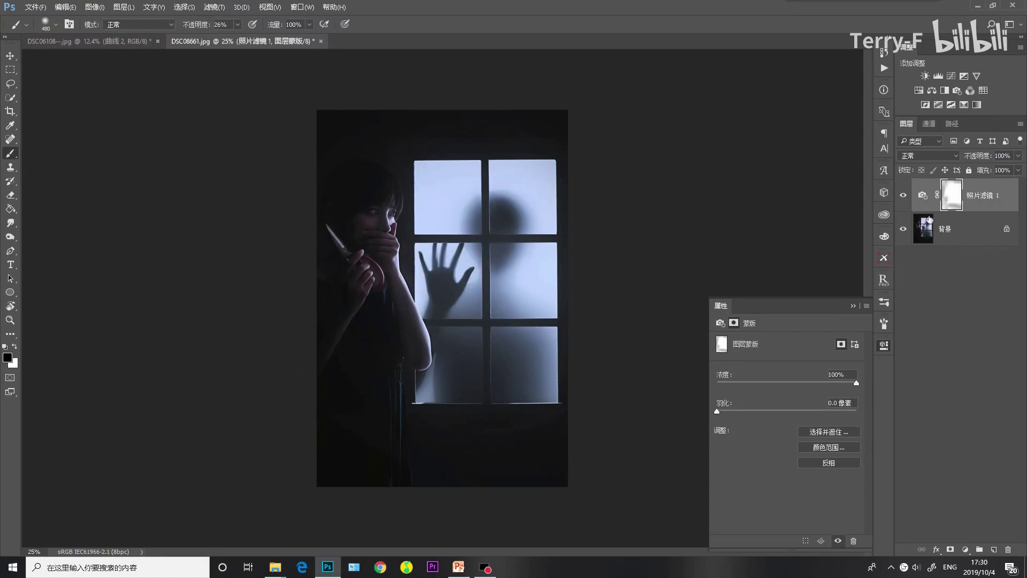
left_click(364, 128)
left_click(340, 172)
left_click(317, 252)
left_click(328, 446)
left_click(356, 432)
left_click(381, 439)
left_click(352, 120)
left_click(457, 144)
left_click(558, 128)
left_click(568, 278)
left_click(446, 455)
left_click(378, 453)
left_click(512, 492)
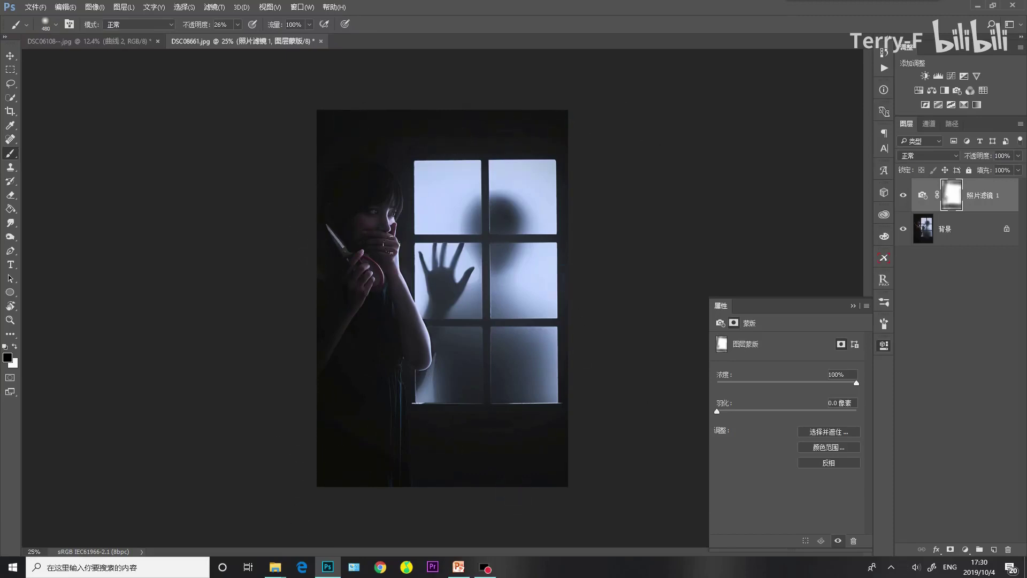
Paint black on the Photo Filter mask over the woman's face and the blade with a smaller 152 px brush.
right_click(527, 268)
left_click_drag(631, 290, 623, 293)
left_click(389, 211)
left_click(374, 213)
left_click(344, 242)
Set the Photo Filter's density on the window portrait to about 32%.
left_click(923, 195)
left_click_drag(754, 386, 761, 386)
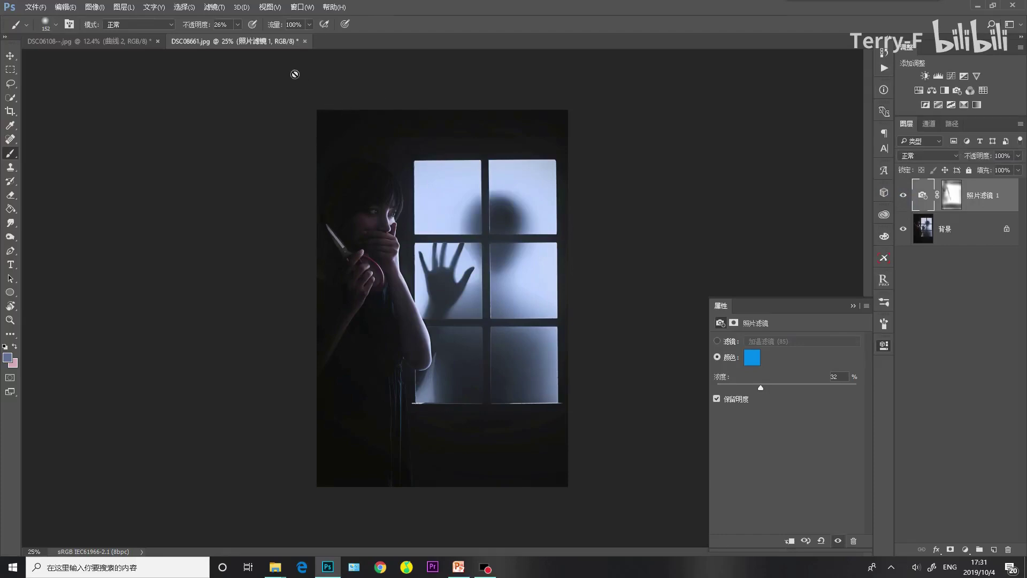
key("alt+Tab")
key("alt+Tab")
left_click(884, 346)
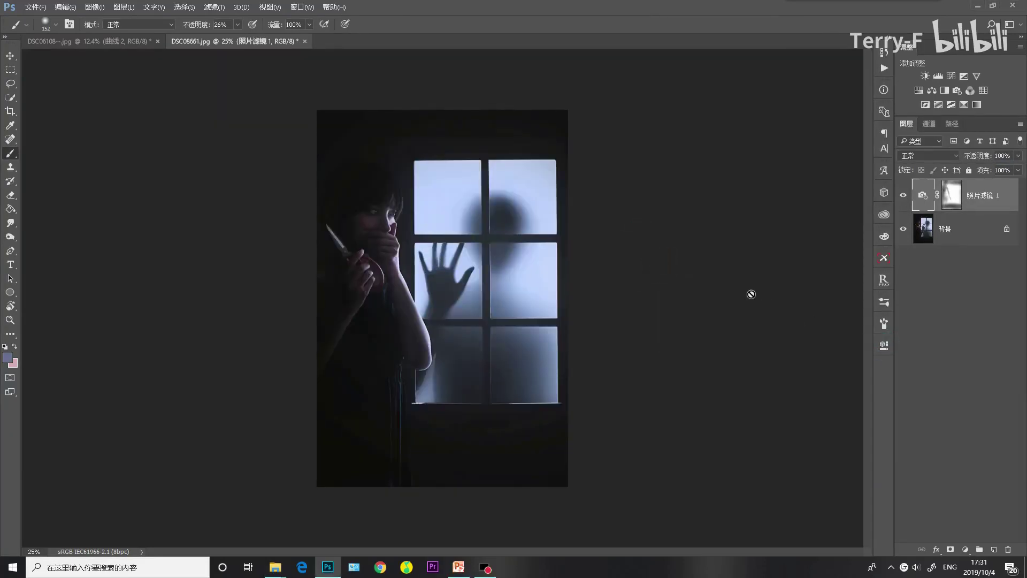
Open the hourglass photo DSC04993.jpg for editing.
key("alt+Tab")
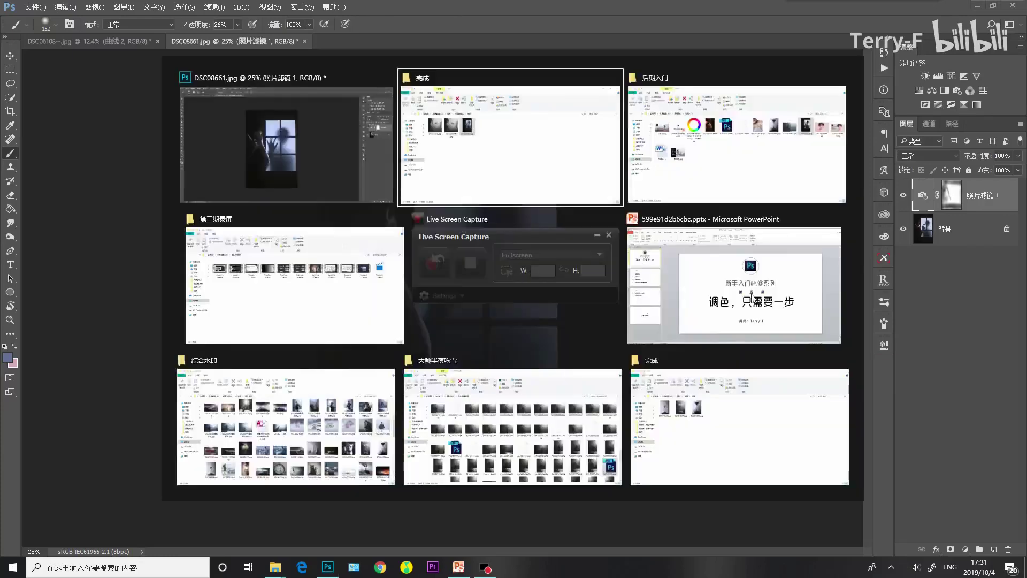
scroll(493, 362, "up", 2, "alt")
scroll(493, 362, "down", 2, "alt")
scroll(508, 321, "up", 1, "alt")
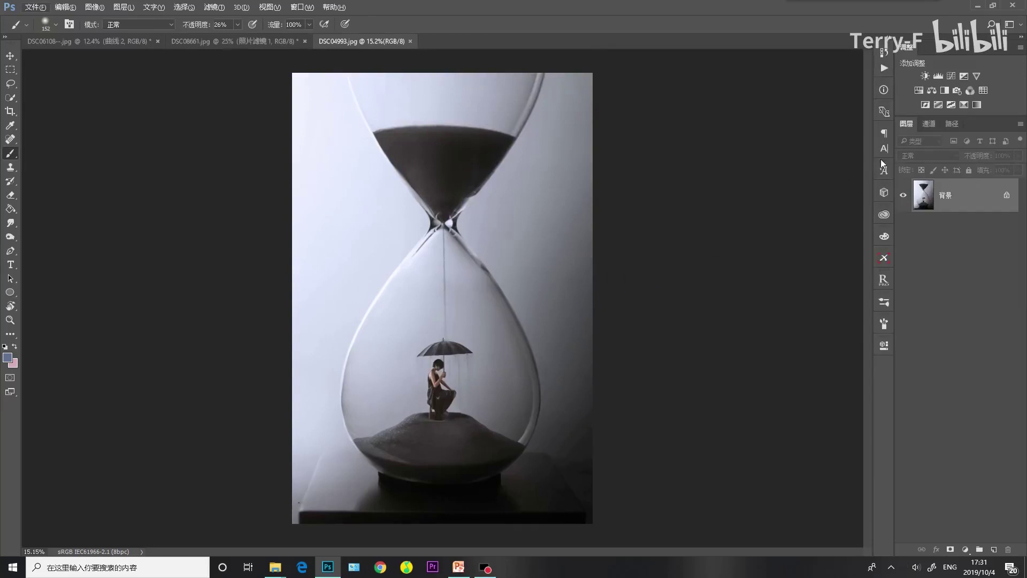
Add a Photo Filter adjustment layer to the hourglass photo with custom blue #004eec and a density of about 30%.
left_click(957, 89)
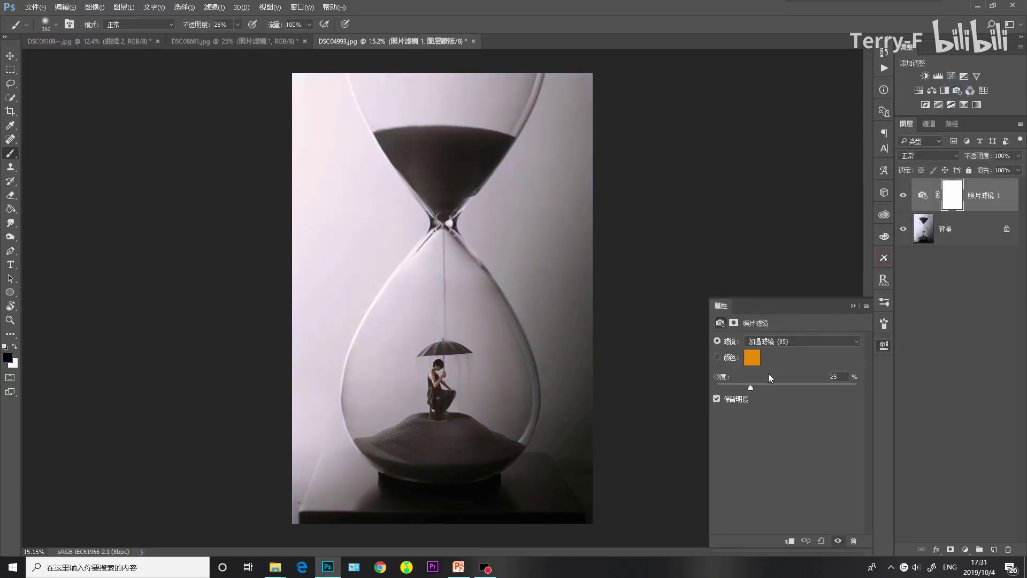
left_click_drag(750, 386, 779, 383)
left_click(751, 358)
left_click(751, 227)
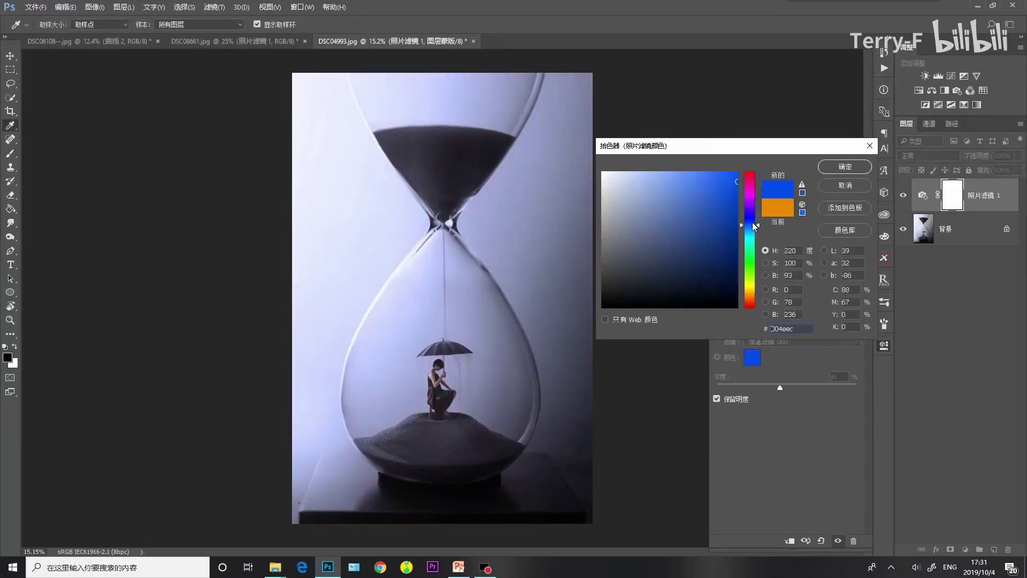
left_click(831, 169)
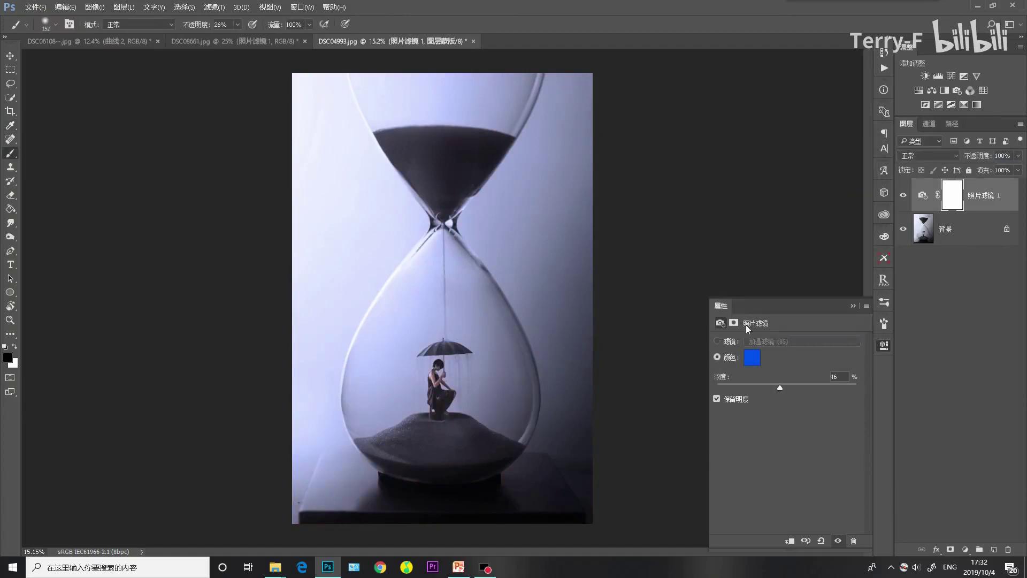
left_click(757, 385)
left_click(925, 200)
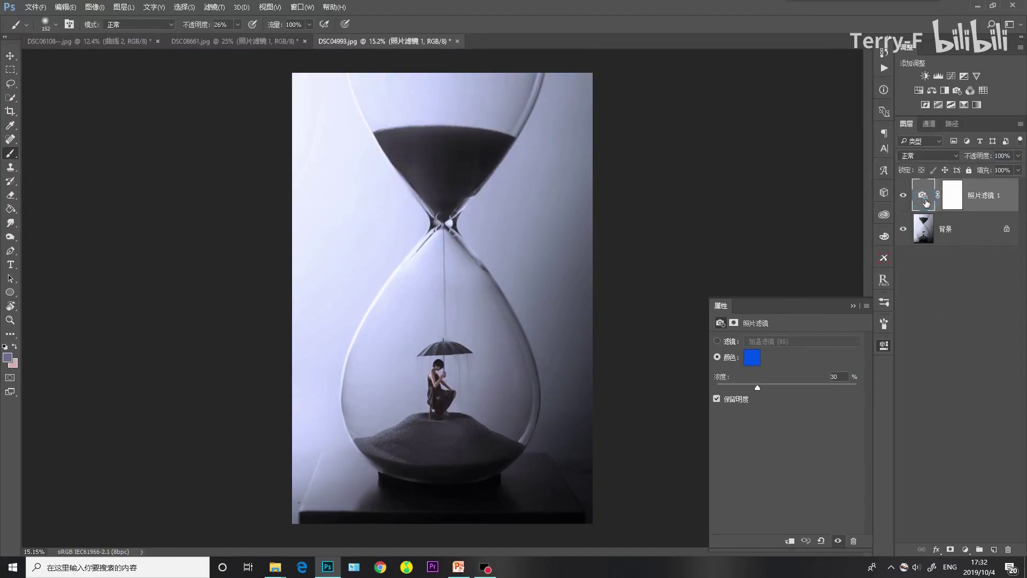